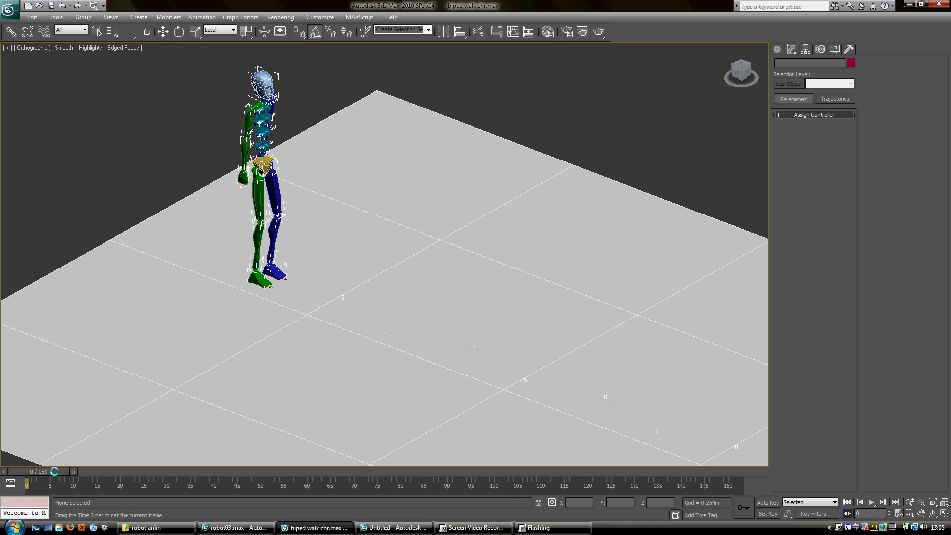
Step: Switch to the Untitled scene and create a biped about 1.77 m tall in the Perspective view
{"action": "left_click_drag", "start_coordinate": [55, 472], "coordinate": [35, 525]}
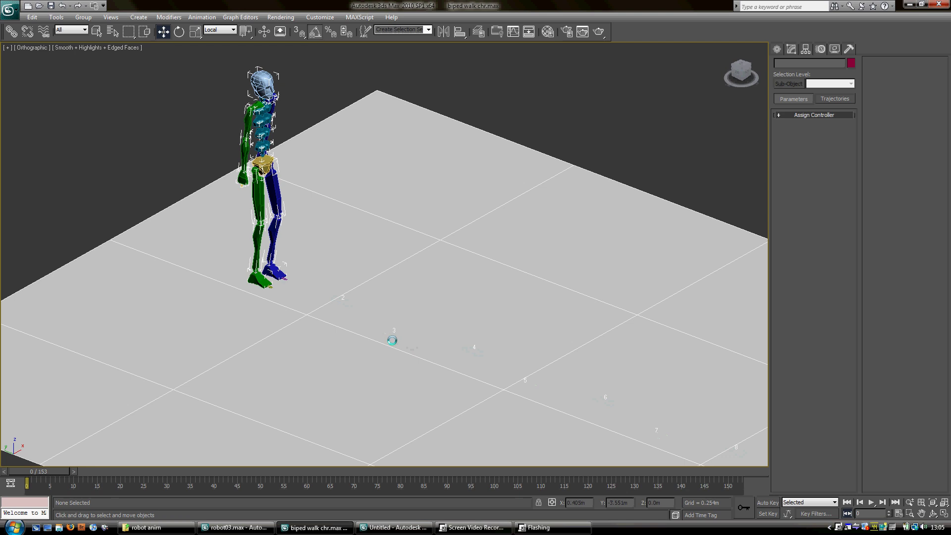
{"action": "left_click", "coordinate": [383, 527]}
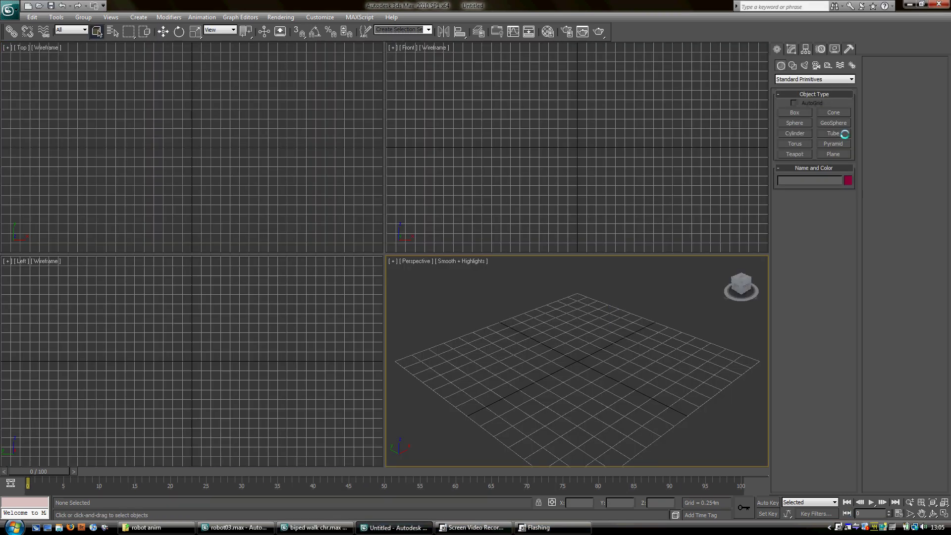
{"action": "left_click", "coordinate": [852, 65]}
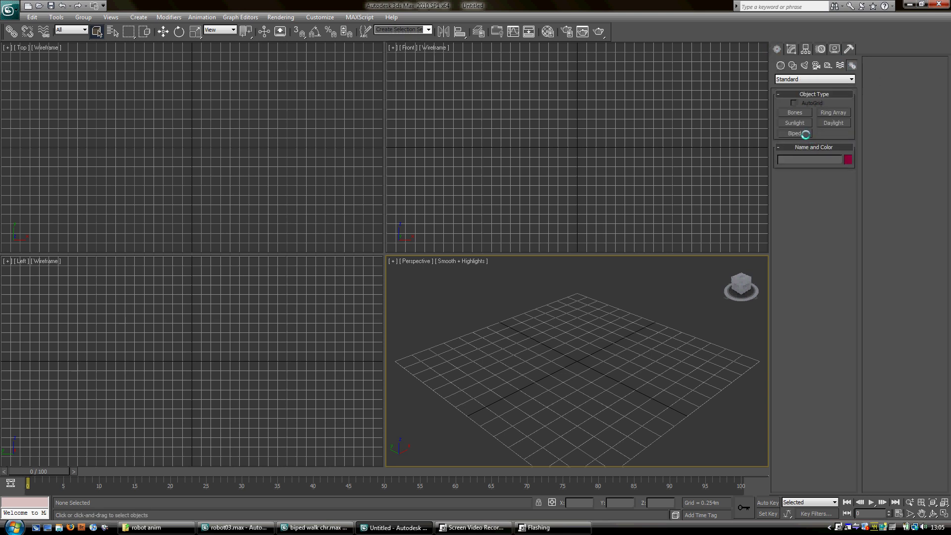
{"action": "left_click", "coordinate": [807, 134]}
{"action": "left_click", "coordinate": [575, 367]}
{"action": "left_click_drag", "start_coordinate": [574, 368], "coordinate": [625, 341]}
{"action": "key", "text": "z"}
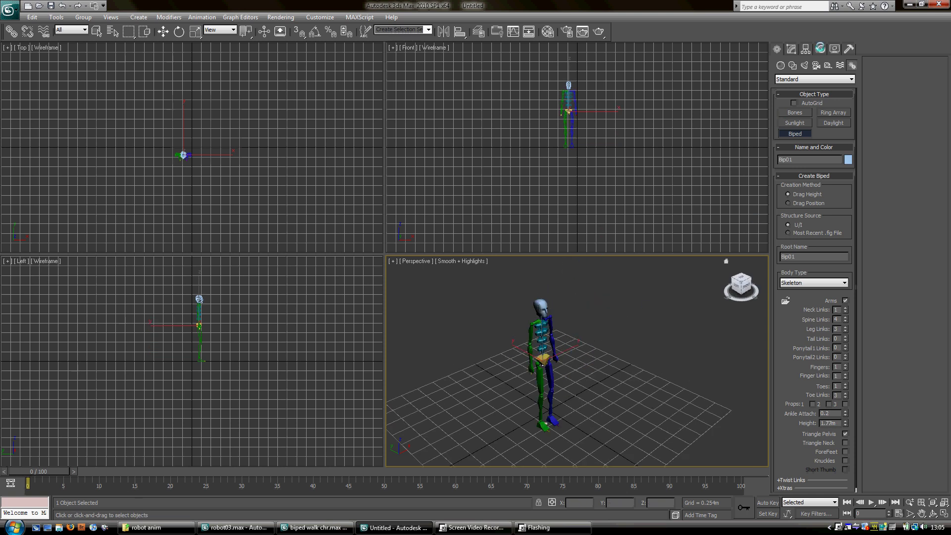
Step: Enter the biped's Footstep Mode and create ten automatic walk footsteps, starting with the left foot
{"action": "left_click", "coordinate": [821, 48]}
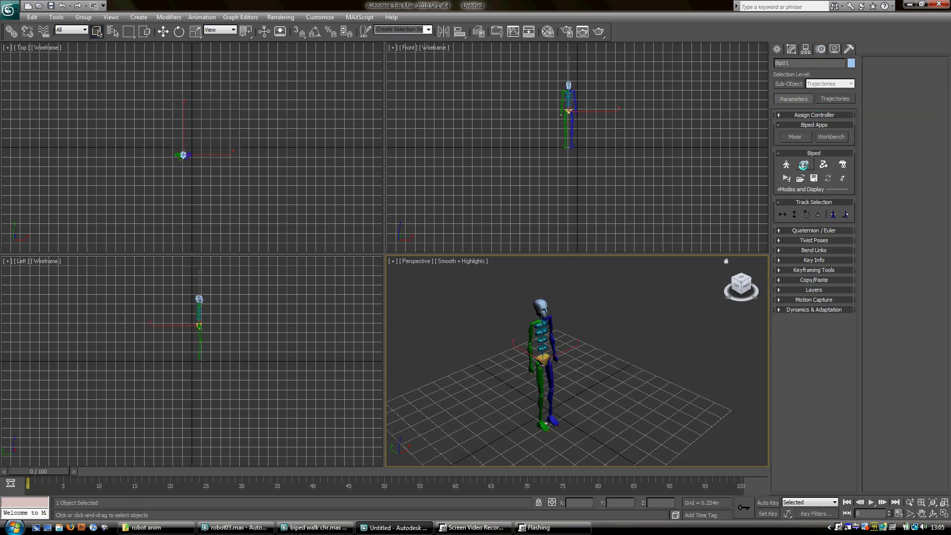
{"action": "left_click", "coordinate": [804, 165]}
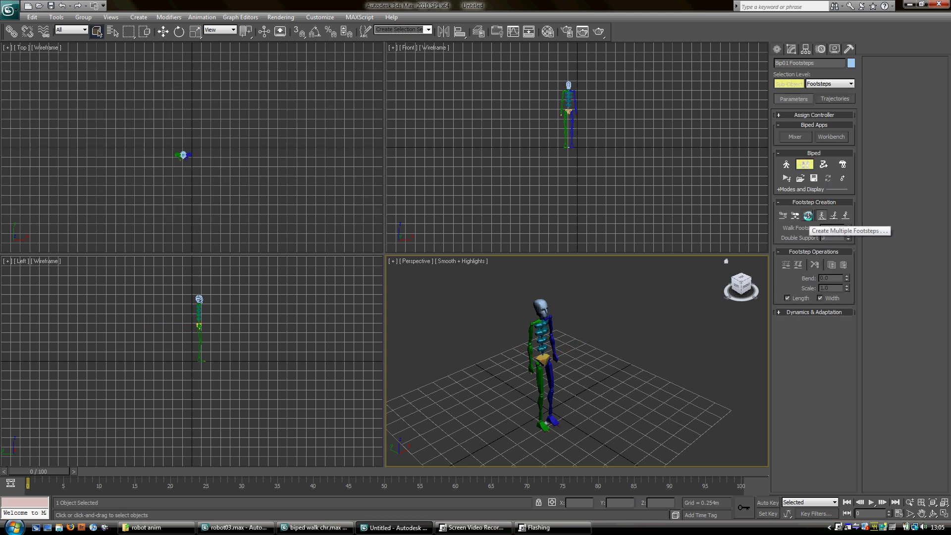
{"action": "left_click", "coordinate": [807, 216]}
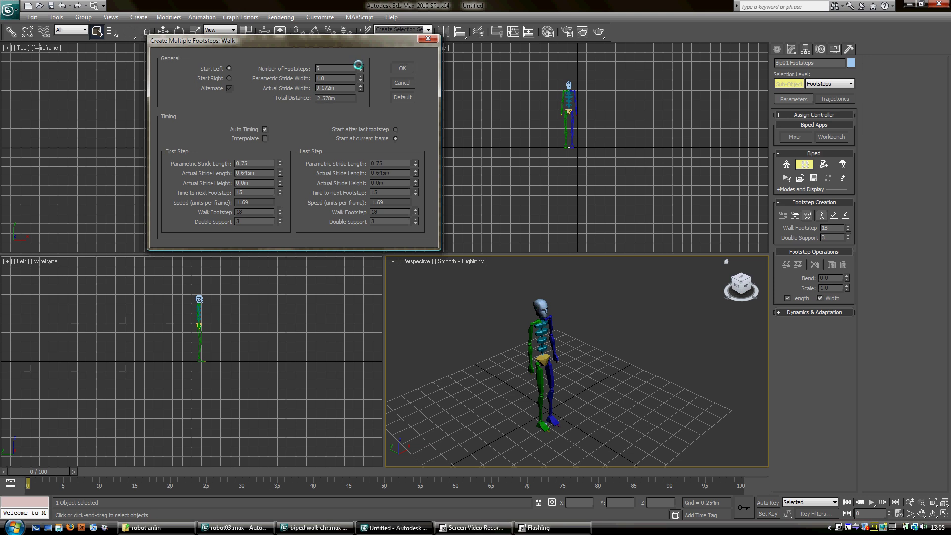
{"action": "left_click", "coordinate": [395, 67]}
{"action": "middle_click_drag", "start_coordinate": [563, 325], "coordinate": [490, 214]}
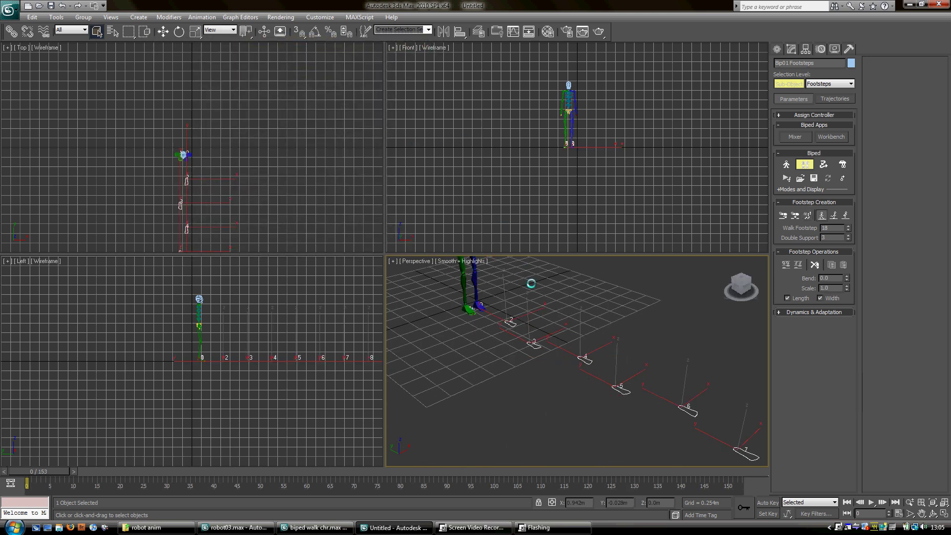
{"action": "middle_click_drag", "start_coordinate": [531, 283], "coordinate": [526, 284], "text": "alt"}
{"action": "middle_click_drag", "start_coordinate": [534, 329], "coordinate": [535, 350], "text": "alt"}
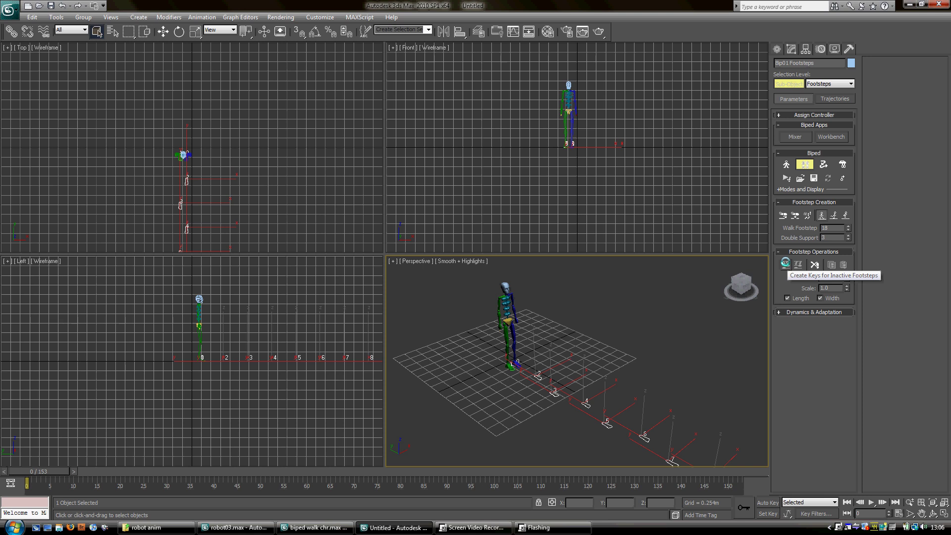
Step: Create keys for the inactive footsteps and scrub the walk animation to frame 103
{"action": "left_click", "coordinate": [784, 263]}
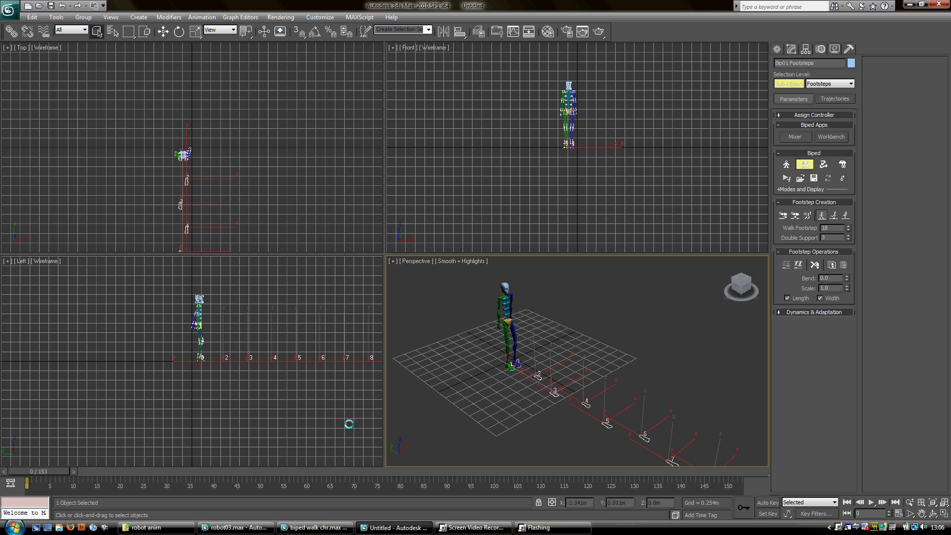
{"action": "left_click_drag", "start_coordinate": [56, 471], "coordinate": [422, 530]}
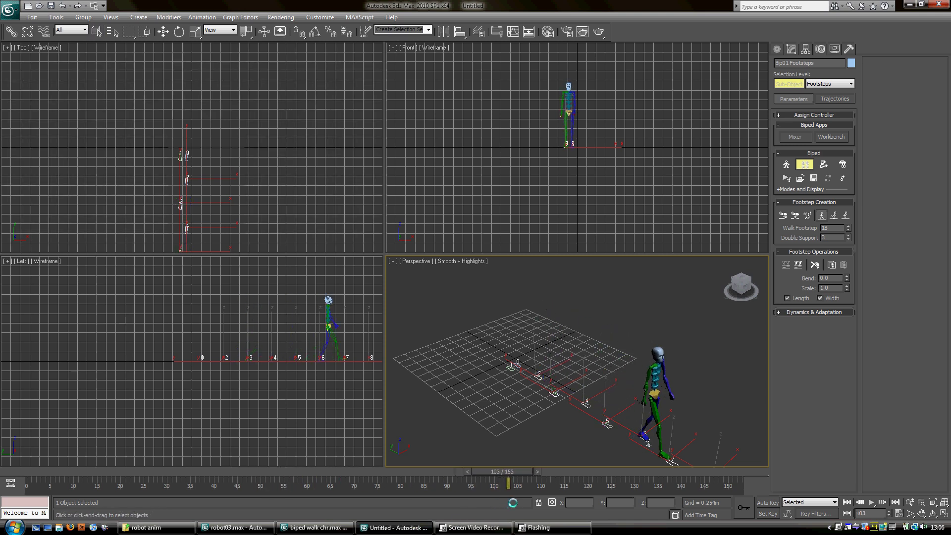
{"action": "middle_click_drag", "start_coordinate": [605, 305], "coordinate": [521, 348]}
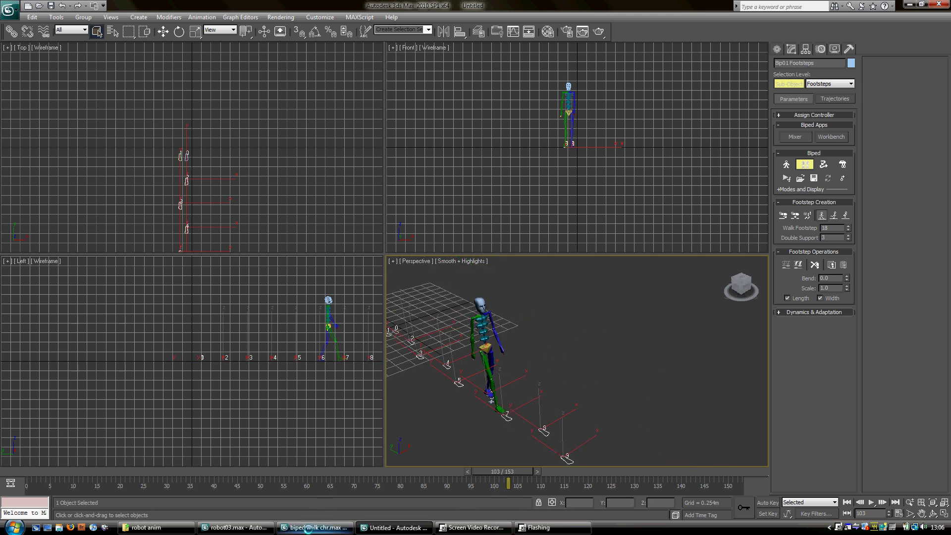
Step: Switch to the biped walk chr scene and scrub its walk animation to frame 106
{"action": "left_click", "coordinate": [350, 495]}
{"action": "middle_click_drag", "start_coordinate": [307, 186], "coordinate": [340, 250]}
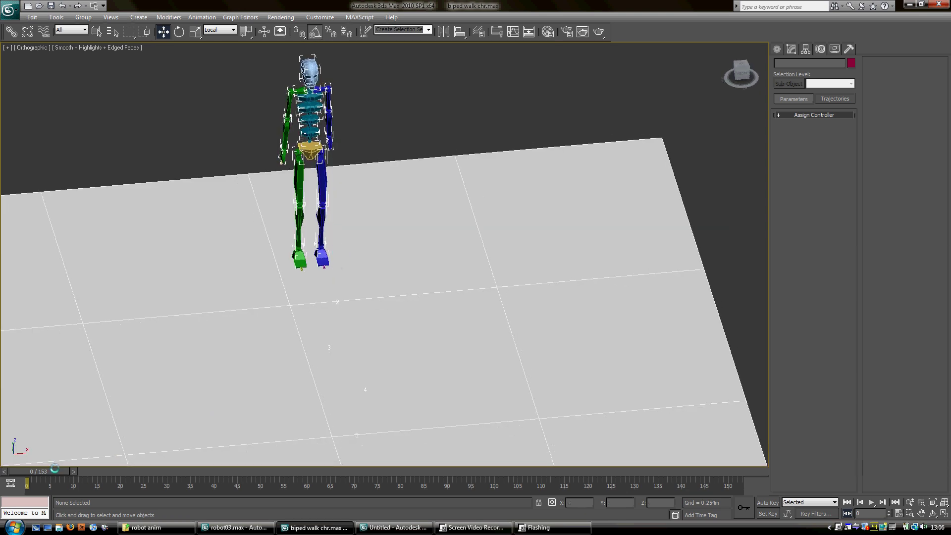
{"action": "left_click_drag", "start_coordinate": [56, 469], "coordinate": [520, 493]}
{"action": "key", "text": "w"}
{"action": "mouse_move", "coordinate": [400, 344]}
{"action": "middle_mouse_down"}
{"action": "mouse_move", "coordinate": [406, 333]}
{"action": "mouse_move", "coordinate": [372, 365]}
{"action": "mouse_move", "coordinate": [350, 368]}
{"action": "mouse_move", "coordinate": [414, 339]}
{"action": "middle_mouse_up"}
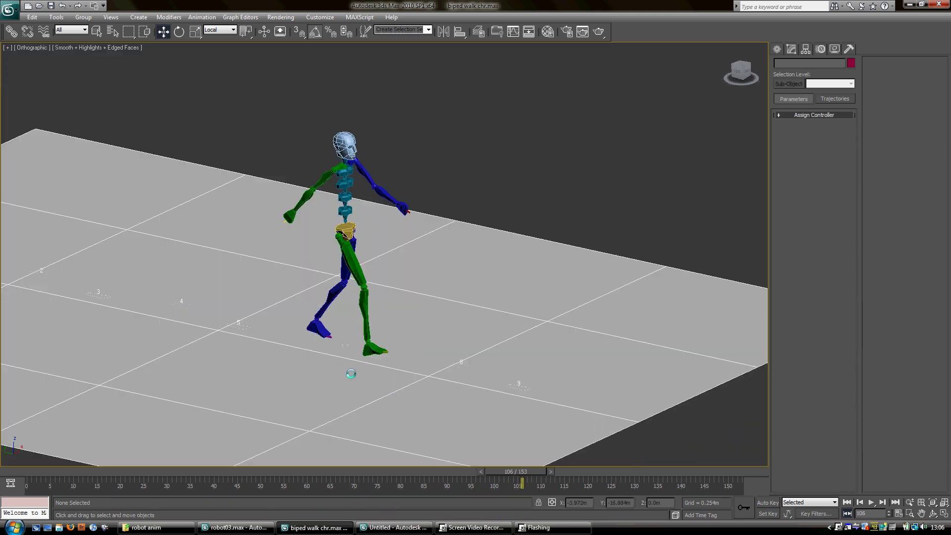
{"action": "middle_click_drag", "start_coordinate": [352, 375], "coordinate": [393, 338]}
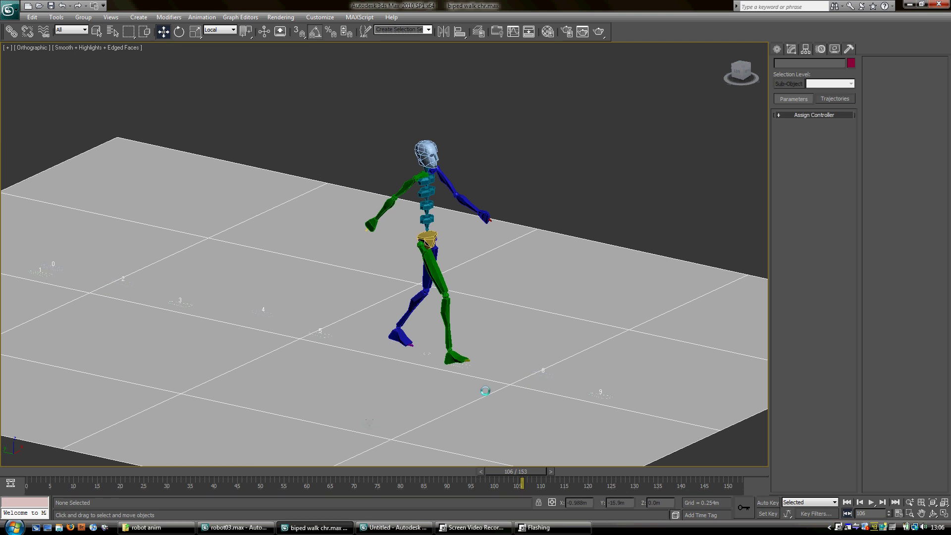
Step: Select the biped's pelvis and set a key for it at frame 106 with the Key Info tools
{"action": "scroll", "coordinate": [484, 389], "scroll_direction": "up", "scroll_amount": 3}
{"action": "left_click", "coordinate": [473, 229]}
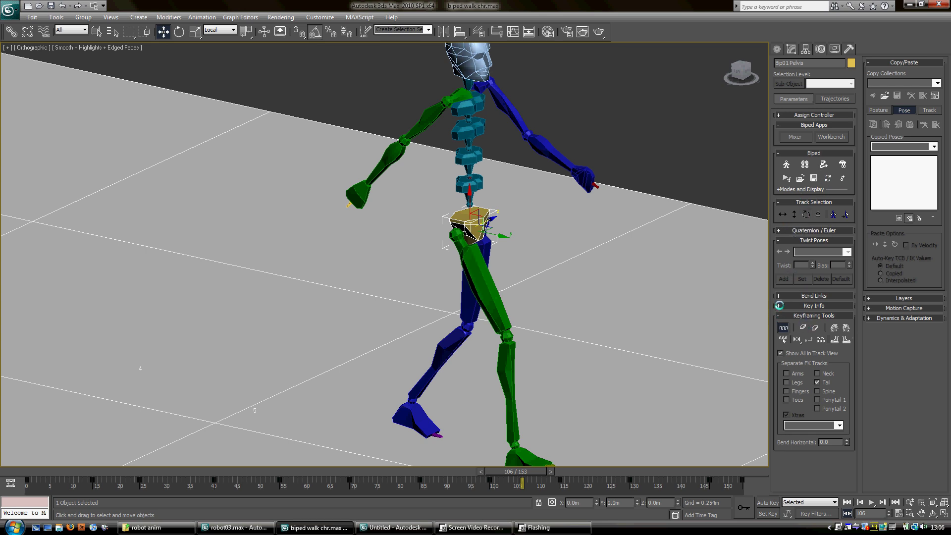
{"action": "left_click", "coordinate": [780, 305]}
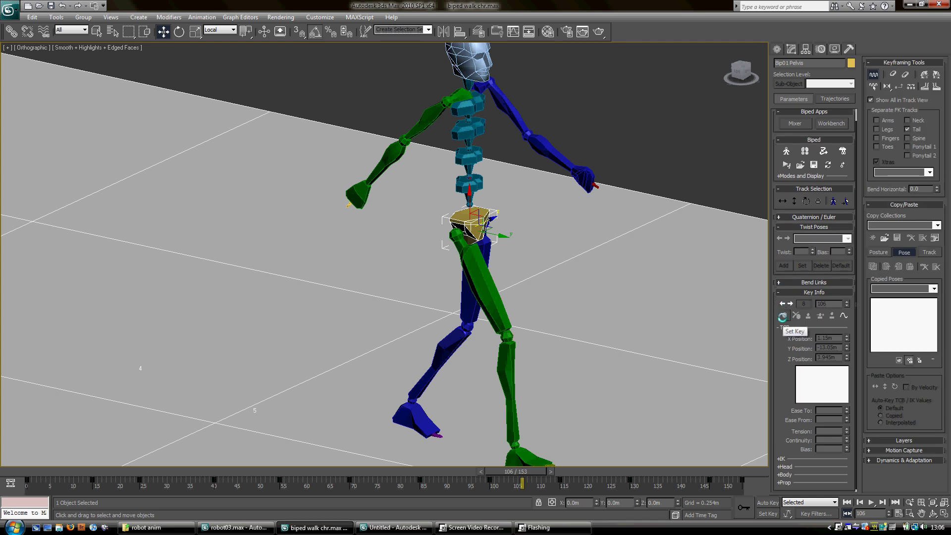
{"action": "left_click", "coordinate": [783, 317]}
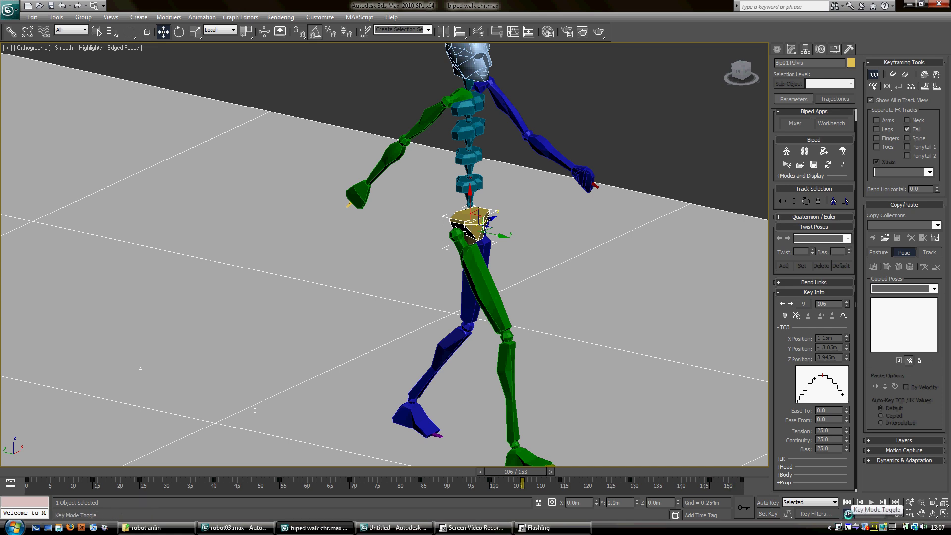
Step: Toggle Key Mode and step the animation back through the existing keys to frame 55
{"action": "left_click", "coordinate": [847, 514]}
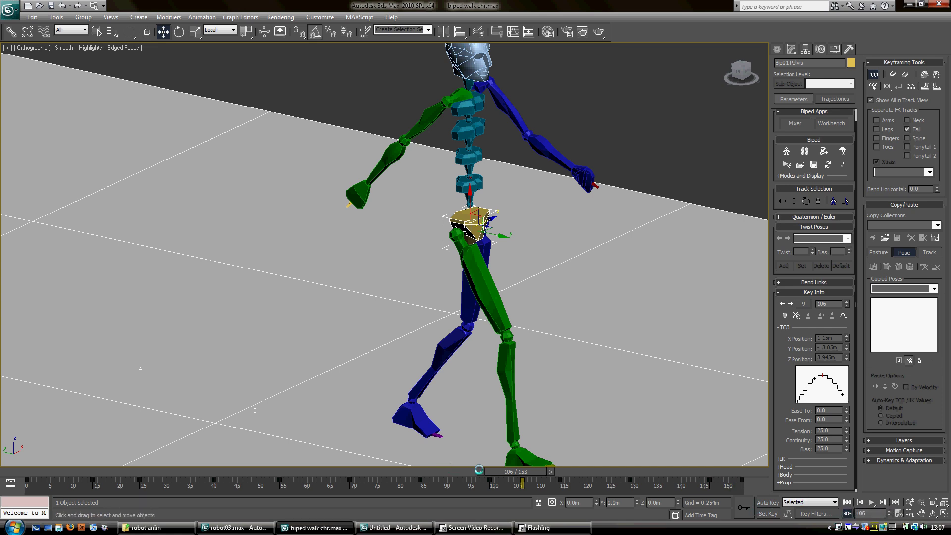
{"action": "left_click", "coordinate": [384, 471]}
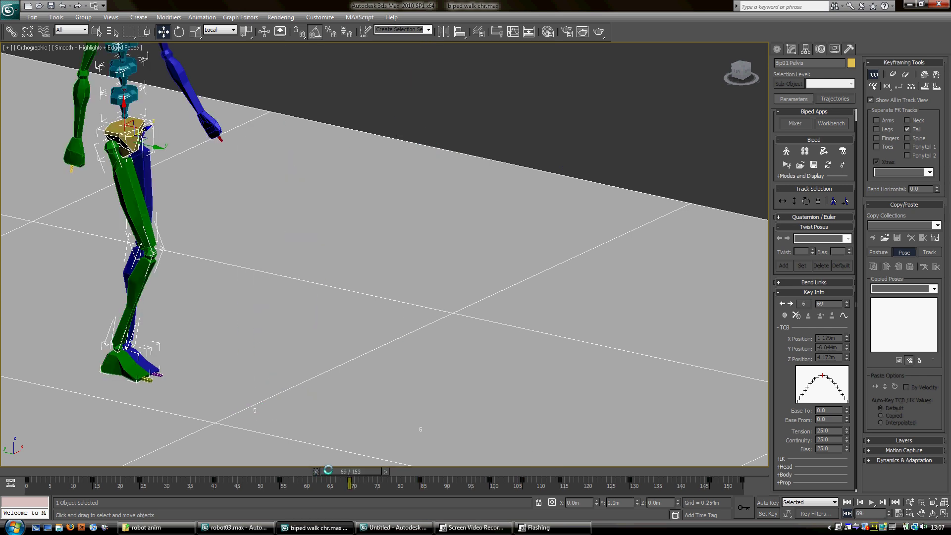
{"action": "left_click_drag", "start_coordinate": [328, 470], "coordinate": [265, 468]}
{"action": "key", "text": "w"}
{"action": "middle_click_drag", "start_coordinate": [218, 371], "coordinate": [449, 415]}
{"action": "scroll", "coordinate": [276, 293], "scroll_direction": "down", "scroll_amount": 2}
{"action": "middle_click_drag", "start_coordinate": [254, 335], "coordinate": [345, 379]}
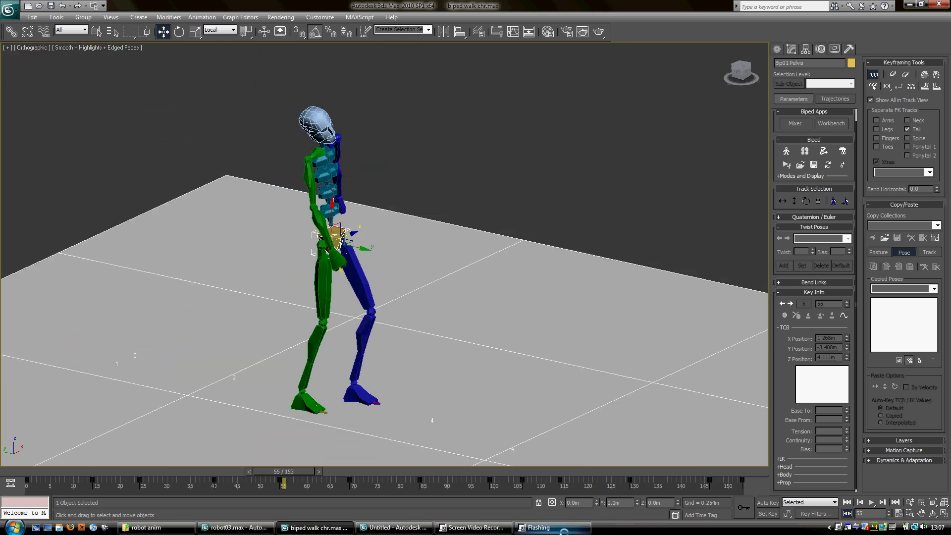
Step: Use Show Selection Range on the timeline and adjust the end of the key range spanning frames 106 to 114
{"action": "right_click", "coordinate": [594, 484]}
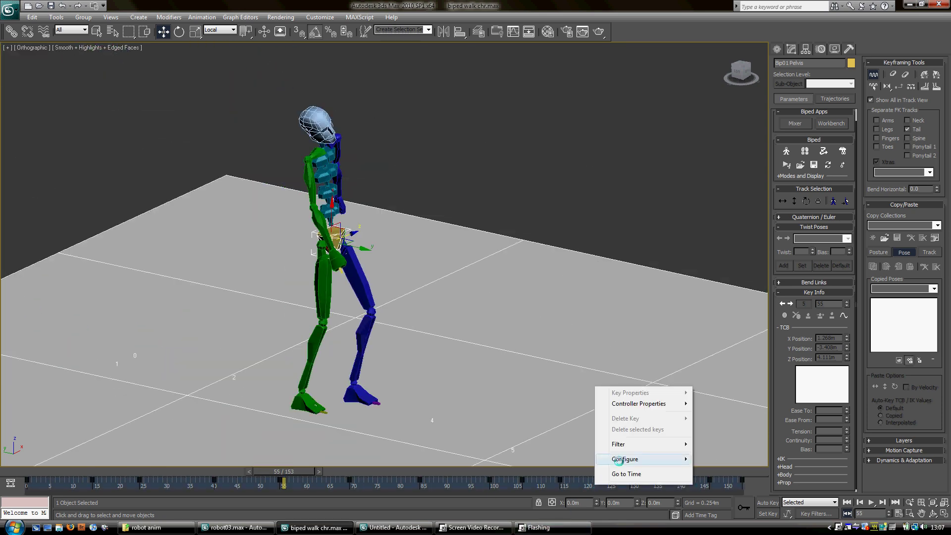
{"action": "mouse_move", "coordinate": [619, 460]}
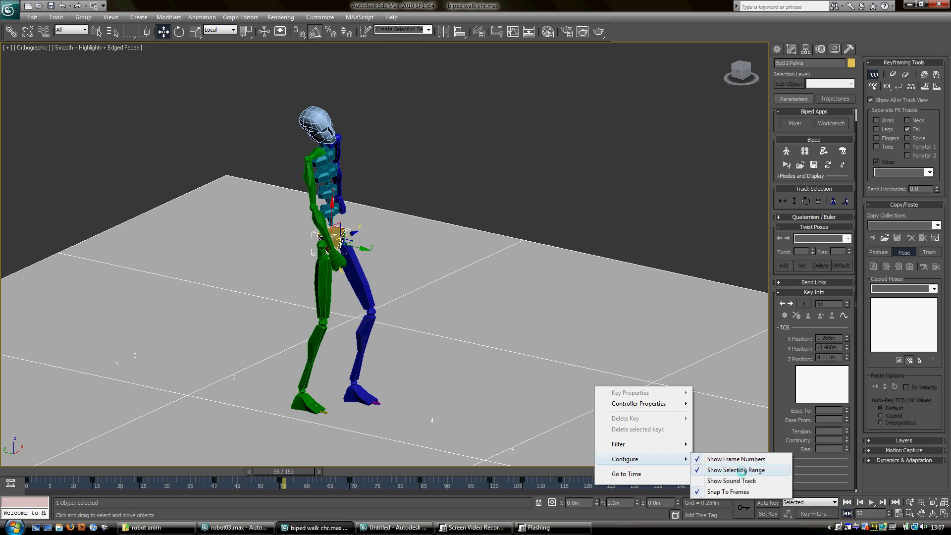
{"action": "left_click", "coordinate": [742, 470]}
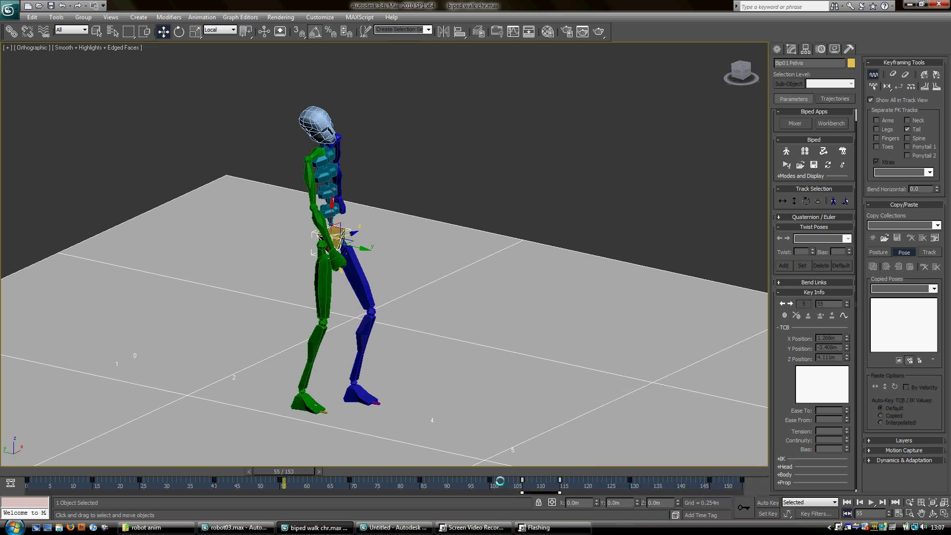
{"action": "left_click_drag", "start_coordinate": [559, 492], "coordinate": [563, 494]}
Step: Advance the animation to the key at frame 69
{"action": "left_click_drag", "start_coordinate": [308, 472], "coordinate": [385, 469]}
{"action": "middle_click_drag", "start_coordinate": [476, 321], "coordinate": [439, 276], "text": "alt"}
{"action": "scroll", "coordinate": [466, 325], "scroll_direction": "up", "scroll_amount": 3}
{"action": "scroll", "coordinate": [465, 325], "scroll_direction": "down", "scroll_amount": 1}
{"action": "scroll", "coordinate": [453, 308], "scroll_direction": "down", "scroll_amount": 1}
{"action": "scroll", "coordinate": [392, 399], "scroll_direction": "up", "scroll_amount": 1}
{"action": "scroll", "coordinate": [390, 346], "scroll_direction": "up", "scroll_amount": 2}
{"action": "middle_click_drag", "start_coordinate": [372, 377], "coordinate": [425, 384], "text": "alt"}
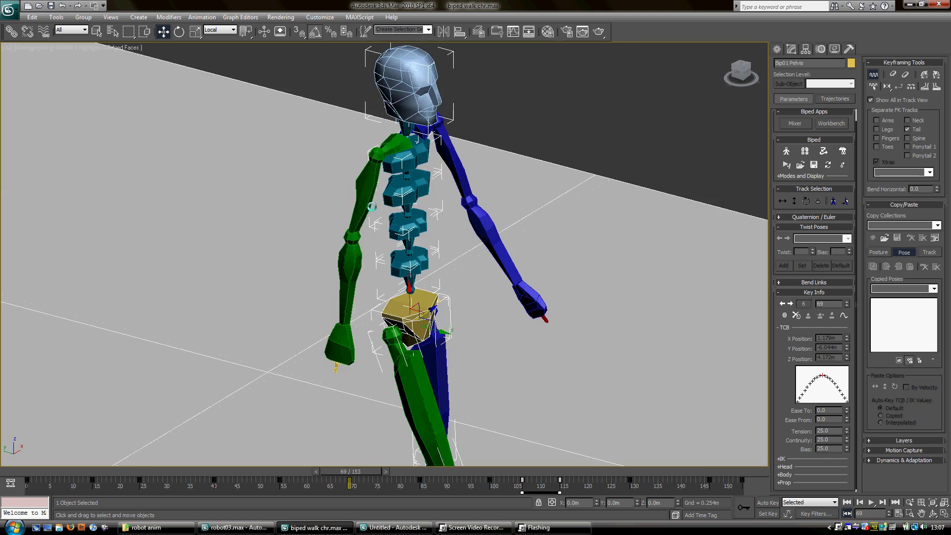
Step: Select the biped's right upper arm and toggle Angle Snap
{"action": "left_click", "coordinate": [378, 188]}
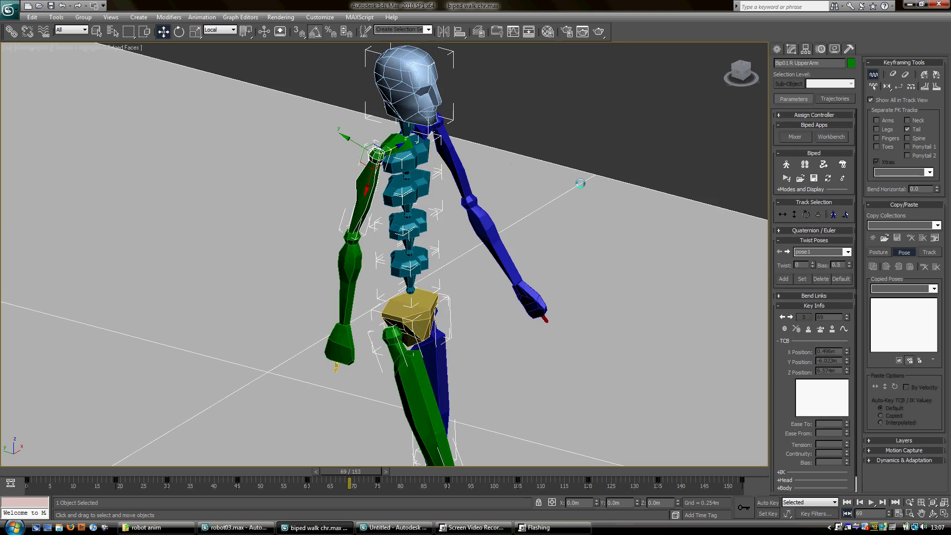
{"action": "middle_click_drag", "start_coordinate": [678, 154], "coordinate": [649, 194]}
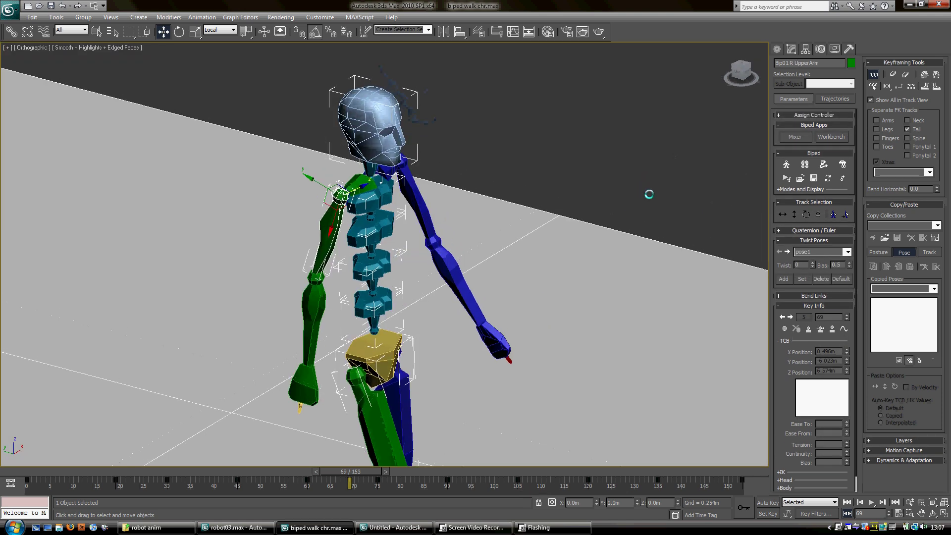
{"action": "middle_click_drag", "start_coordinate": [458, 361], "coordinate": [463, 285]}
{"action": "middle_click_drag", "start_coordinate": [491, 221], "coordinate": [482, 247]}
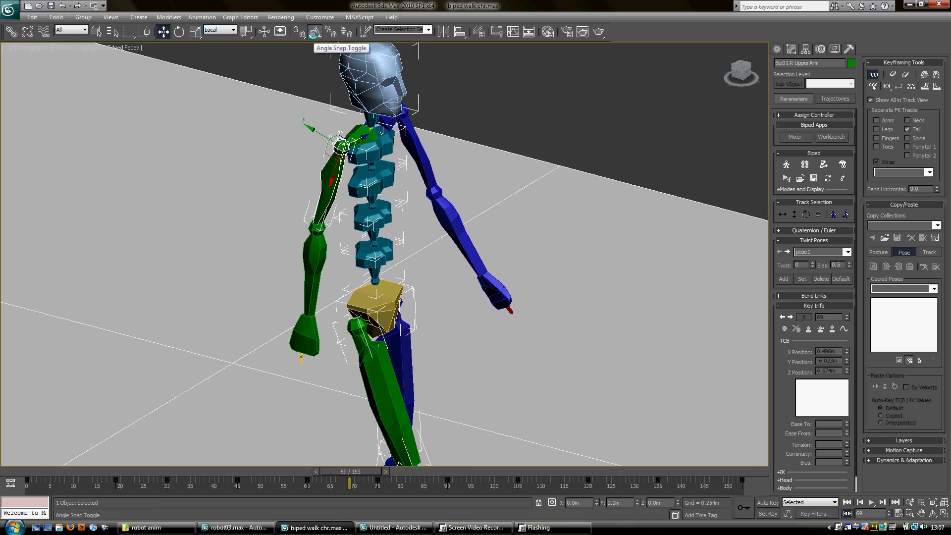
{"action": "left_click", "coordinate": [315, 33]}
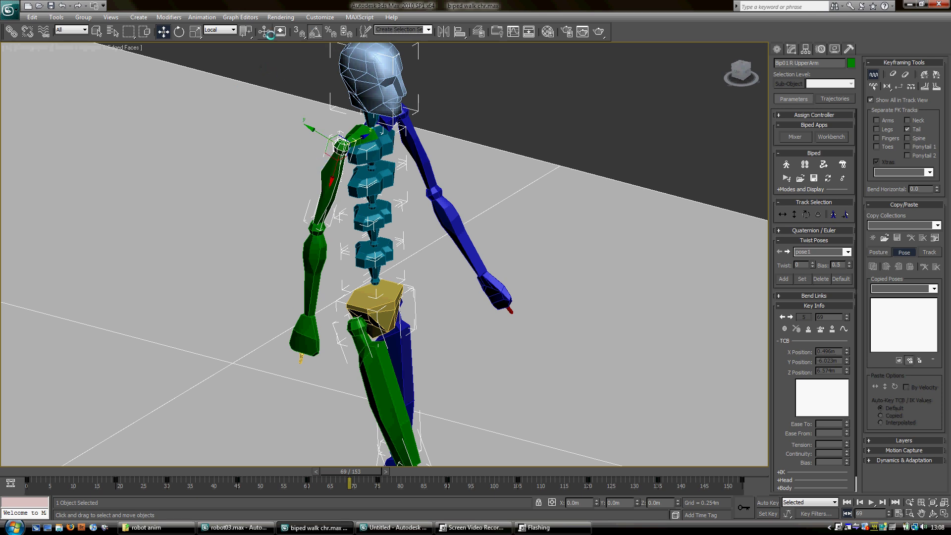
Step: Set the upper arm's reference coordinate system to View, and return it to Local
{"action": "left_click", "coordinate": [215, 31]}
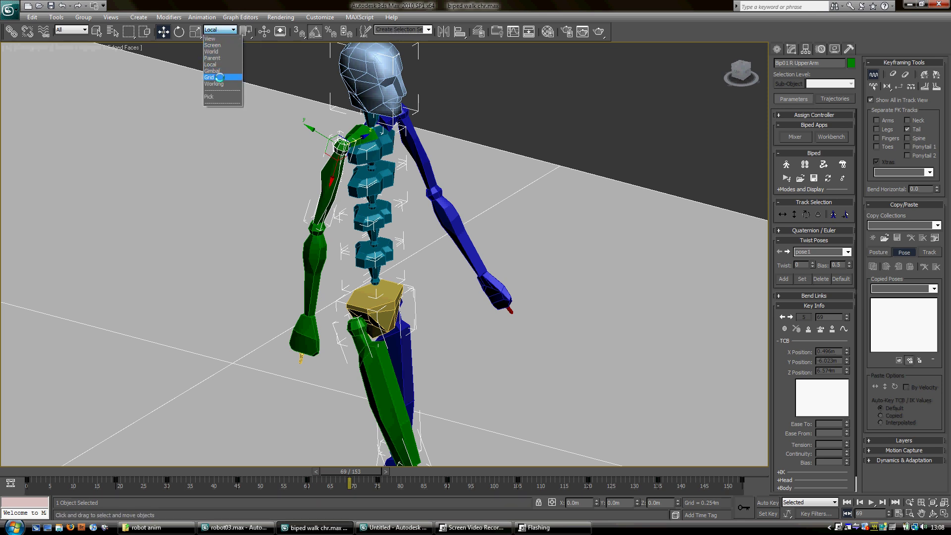
{"action": "left_click", "coordinate": [218, 39]}
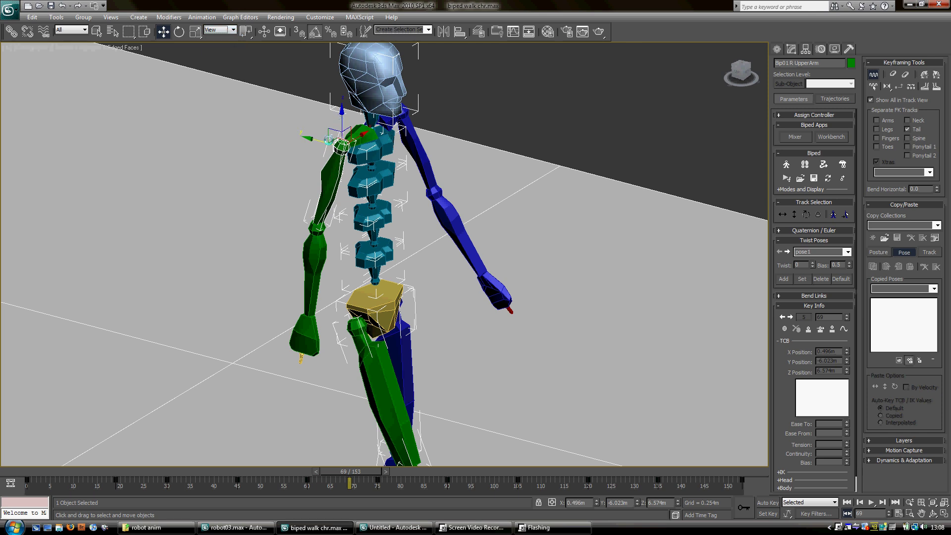
{"action": "middle_click_drag", "start_coordinate": [359, 105], "coordinate": [355, 157]}
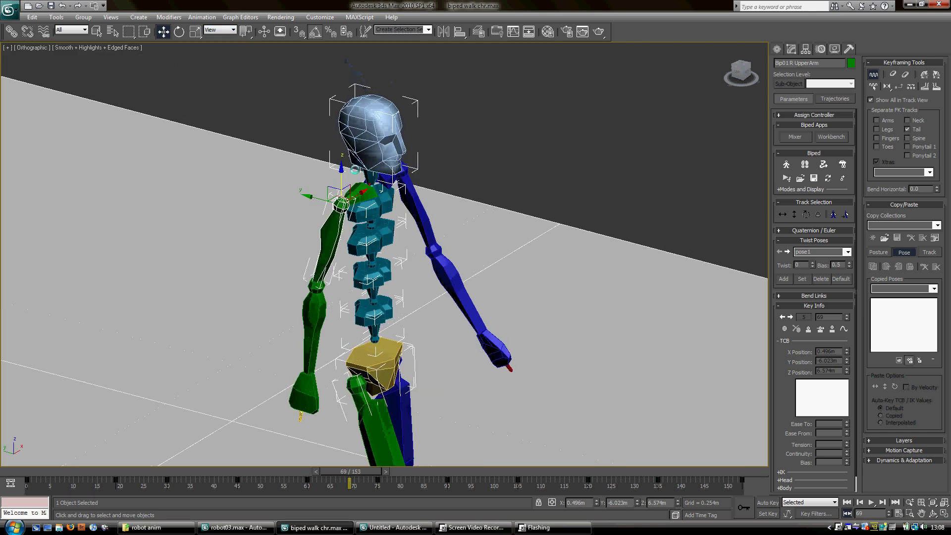
{"action": "scroll", "coordinate": [352, 154], "scroll_direction": "down", "scroll_amount": 4}
{"action": "scroll", "coordinate": [354, 152], "scroll_direction": "up", "scroll_amount": 5}
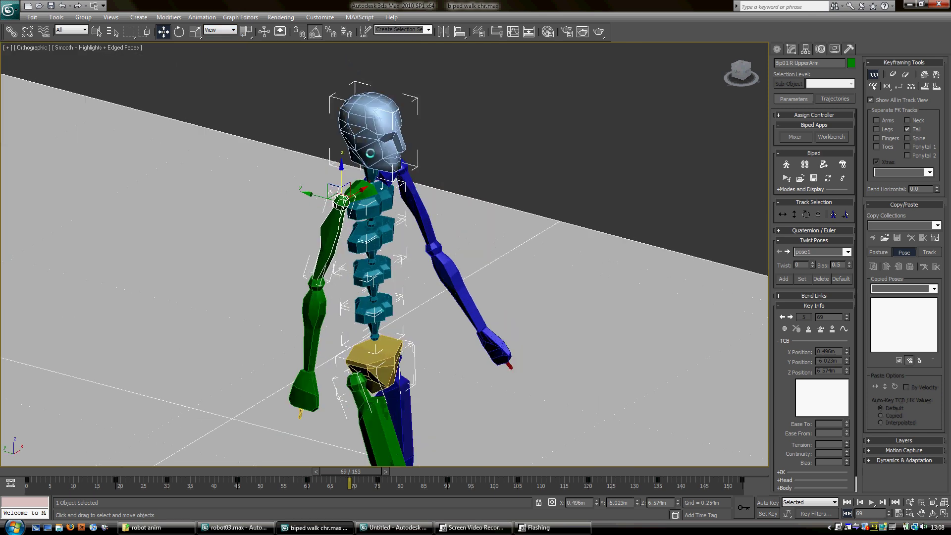
{"action": "left_click", "coordinate": [228, 31]}
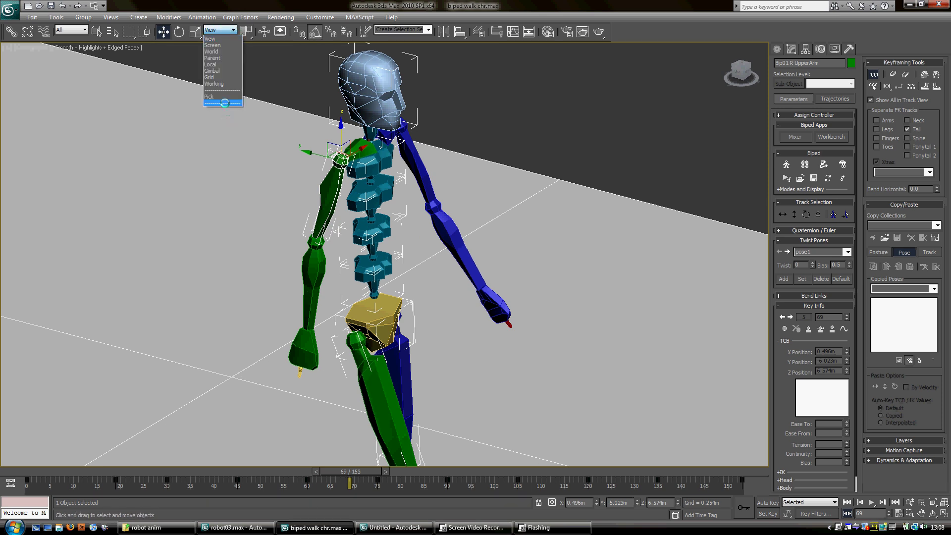
{"action": "left_click", "coordinate": [212, 64]}
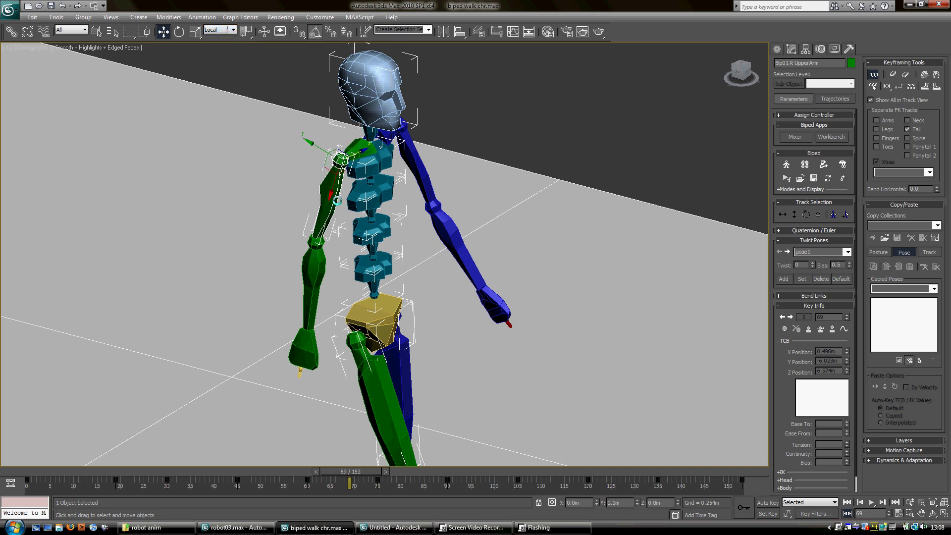
Step: Examine the biped's arm swing from several angles at frames 75 and 90, and return the animation to frame 75
{"action": "middle_click_drag", "start_coordinate": [338, 201], "coordinate": [346, 184], "text": "alt"}
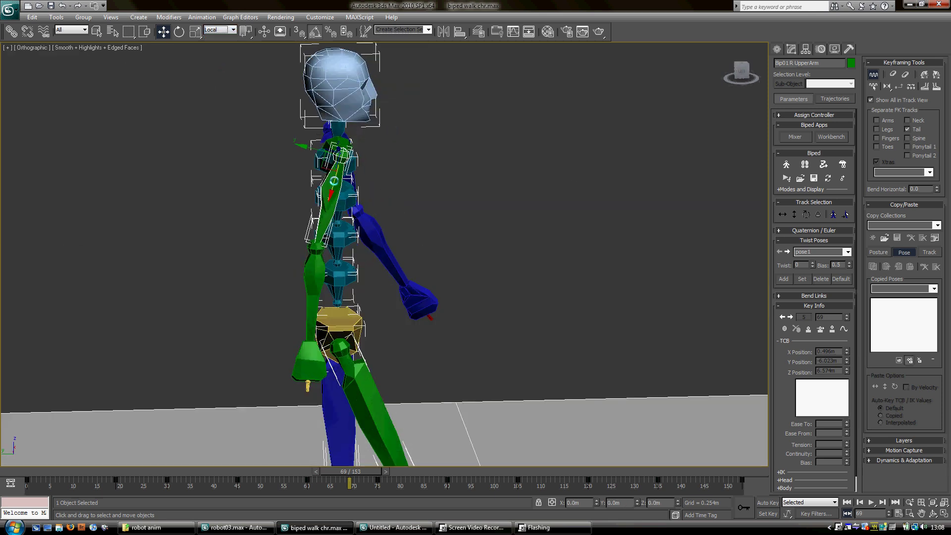
{"action": "middle_click_drag", "start_coordinate": [330, 218], "coordinate": [369, 222], "text": "alt"}
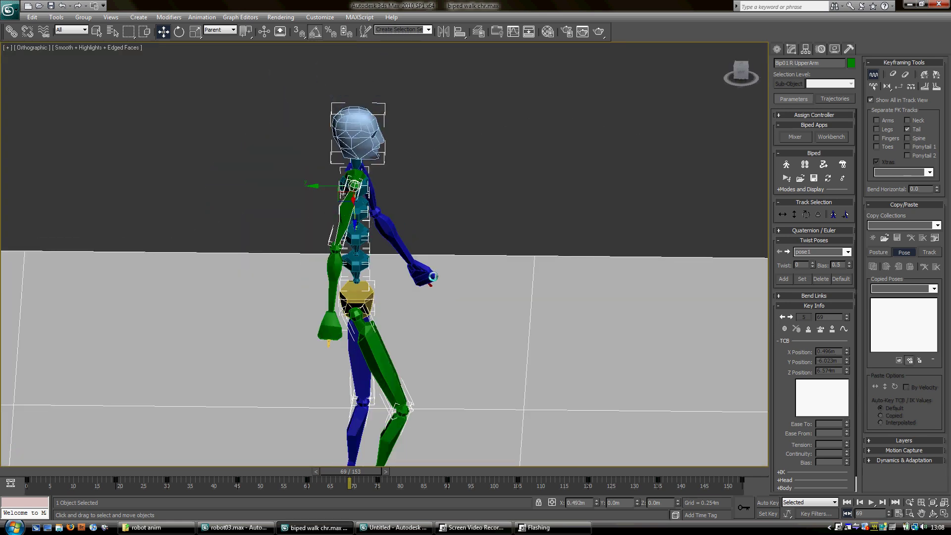
{"action": "middle_click_drag", "start_coordinate": [433, 277], "coordinate": [353, 284], "text": "alt"}
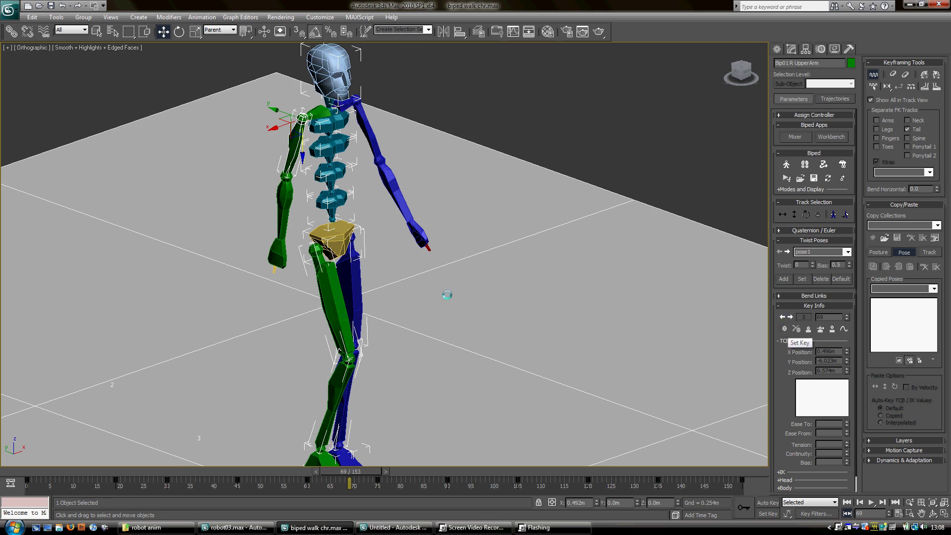
{"action": "middle_click_drag", "start_coordinate": [447, 295], "coordinate": [410, 282], "text": "alt"}
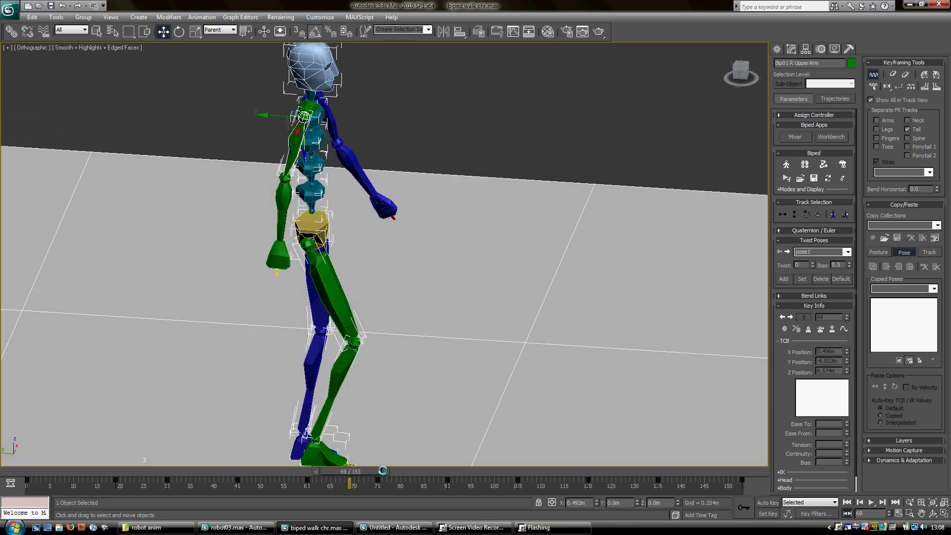
{"action": "left_click_drag", "start_coordinate": [382, 470], "coordinate": [411, 470]}
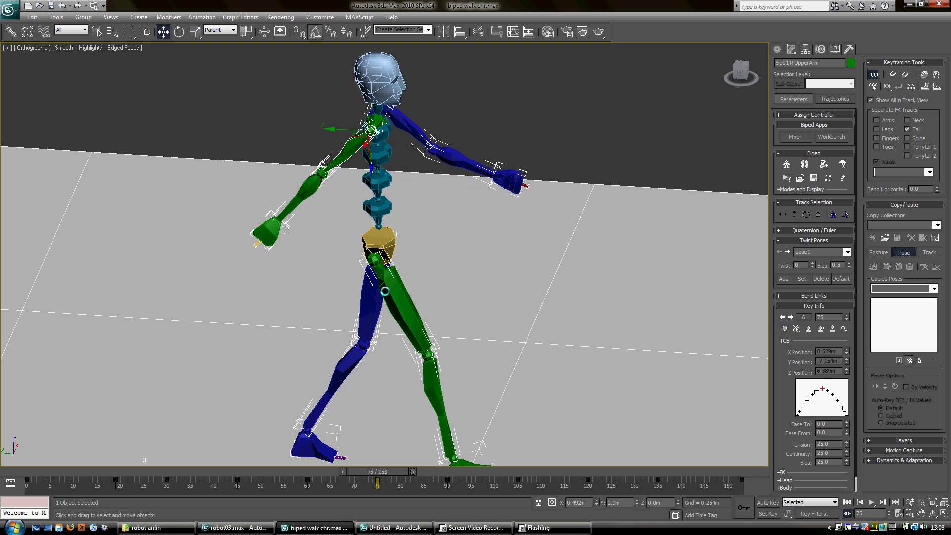
{"action": "left_click", "coordinate": [411, 471]}
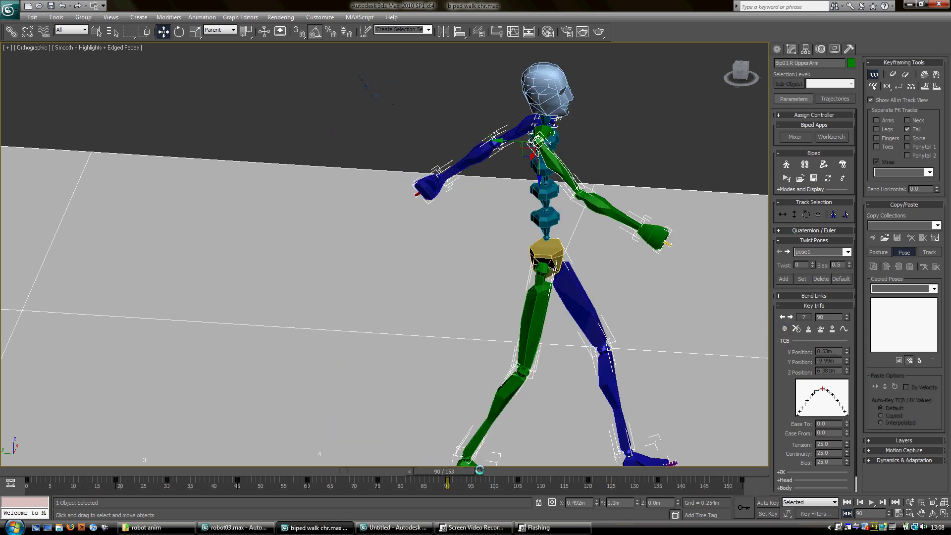
{"action": "middle_click_drag", "start_coordinate": [607, 244], "coordinate": [441, 270]}
{"action": "left_click", "coordinate": [341, 470]}
Step: At frame 75, rotate the right upper arm forward to about horizontal and bend the right hand downward at the wrist
{"action": "middle_click_drag", "start_coordinate": [202, 301], "coordinate": [269, 340]}
{"action": "left_click", "coordinate": [178, 32]}
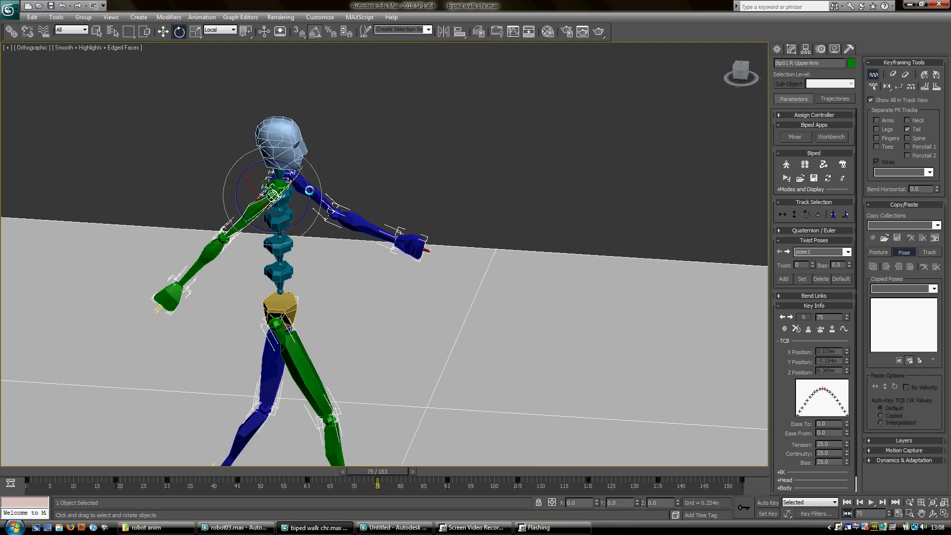
{"action": "left_click_drag", "start_coordinate": [309, 191], "coordinate": [259, 127]}
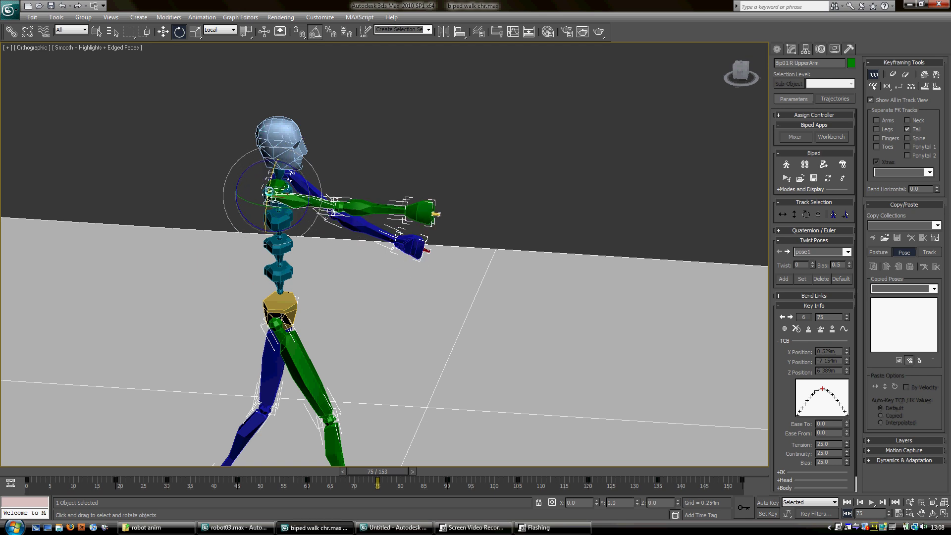
{"action": "left_click_drag", "start_coordinate": [270, 191], "coordinate": [348, 197]}
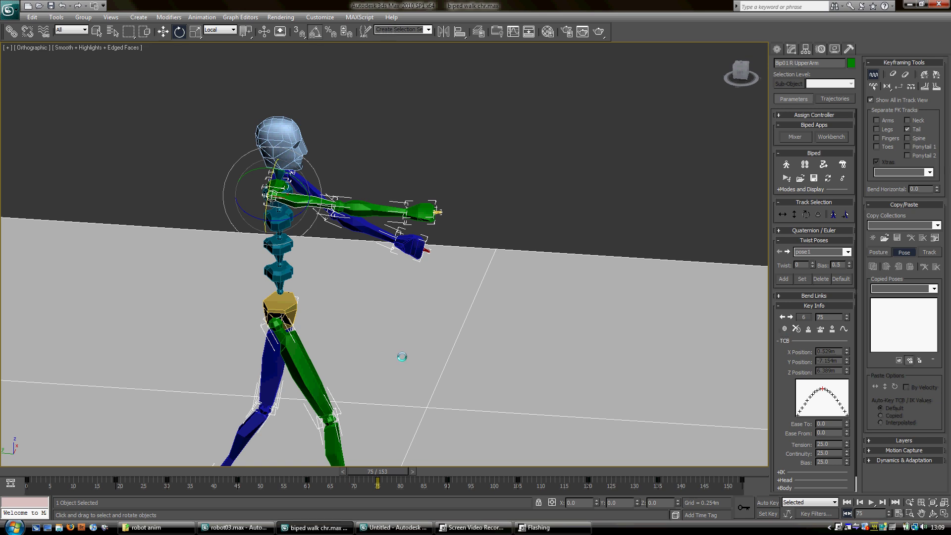
{"action": "left_click", "coordinate": [418, 214]}
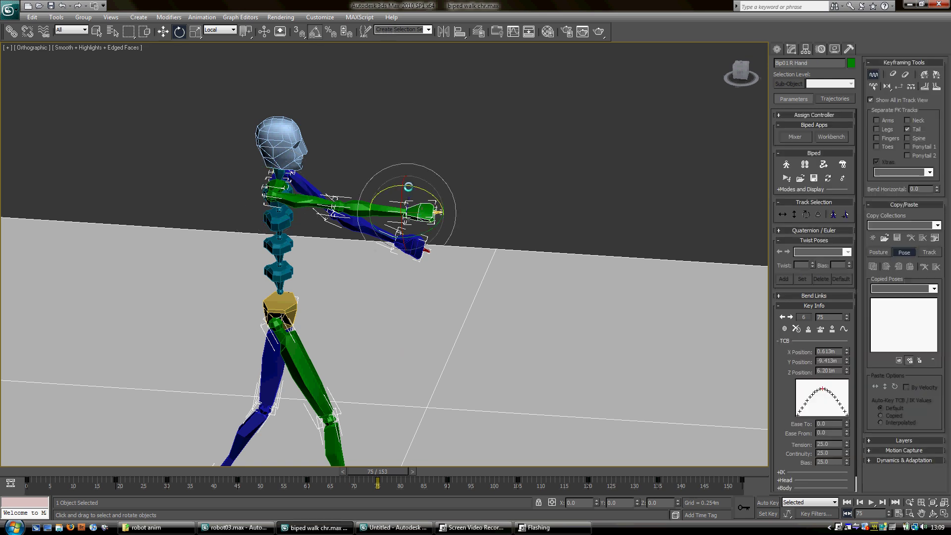
{"action": "left_click_drag", "start_coordinate": [411, 186], "coordinate": [436, 200]}
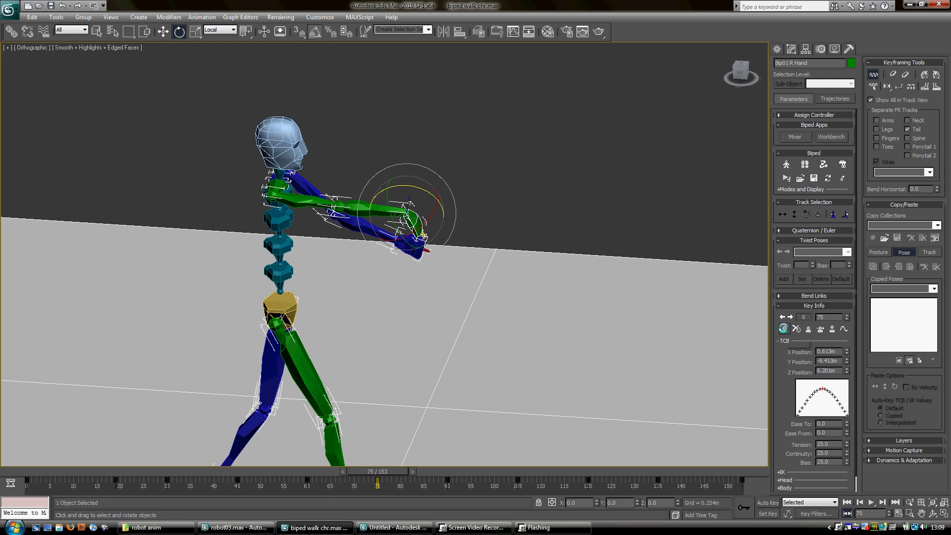
Step: At frame 75, rotate the left upper arm forward, lower the left forearm, and set a key on the left arm
{"action": "middle_click_drag", "start_coordinate": [632, 233], "coordinate": [563, 256], "text": "alt"}
{"action": "left_click", "coordinate": [542, 229]}
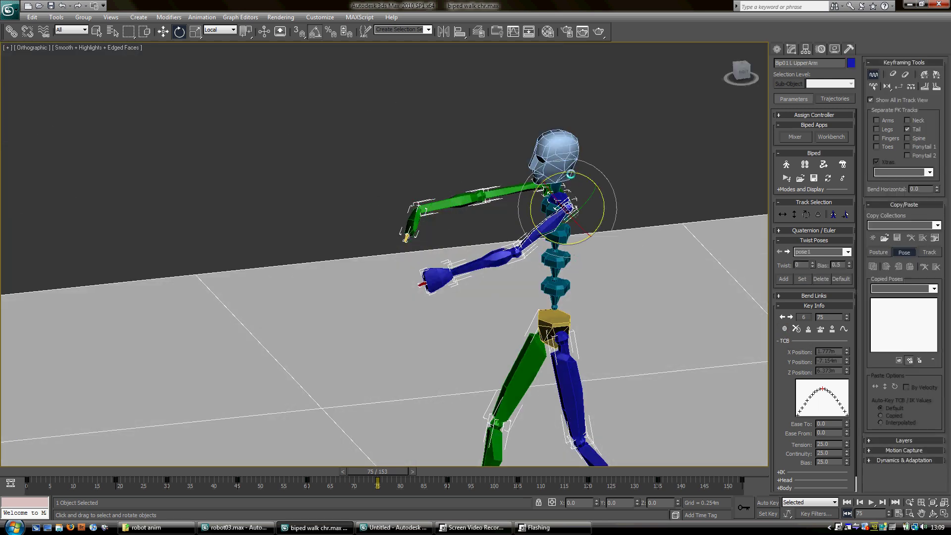
{"action": "left_click_drag", "start_coordinate": [571, 174], "coordinate": [589, 153]}
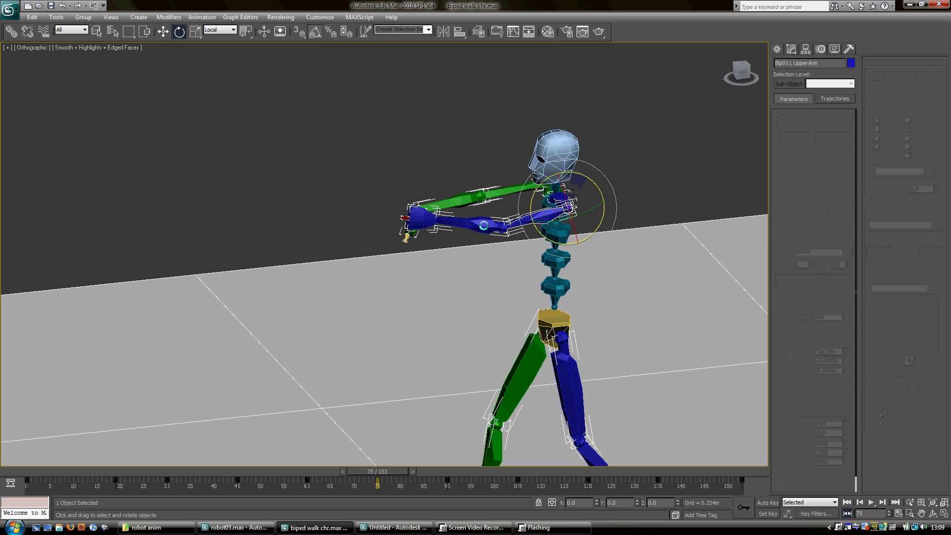
{"action": "left_click", "coordinate": [488, 224]}
{"action": "left_click_drag", "start_coordinate": [519, 204], "coordinate": [508, 195]}
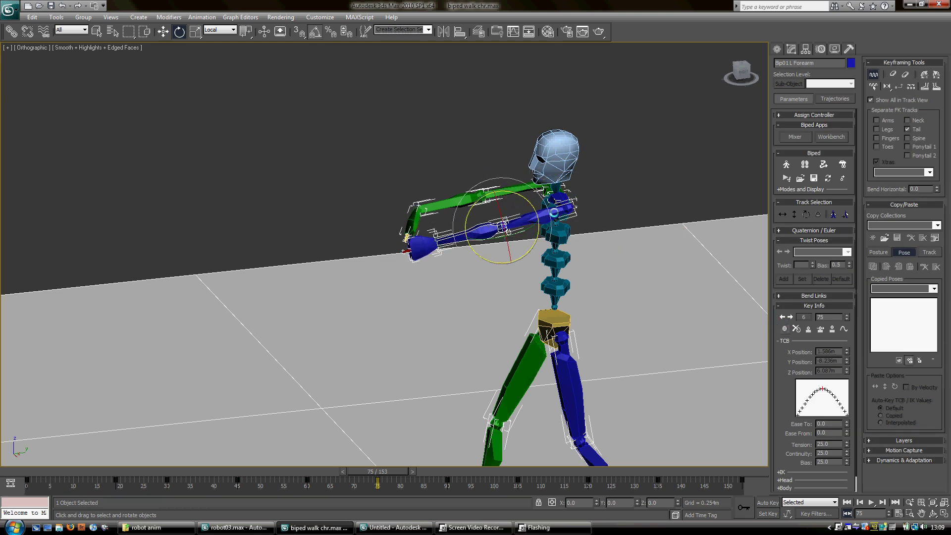
{"action": "left_click", "coordinate": [545, 213]}
{"action": "left_click", "coordinate": [783, 329]}
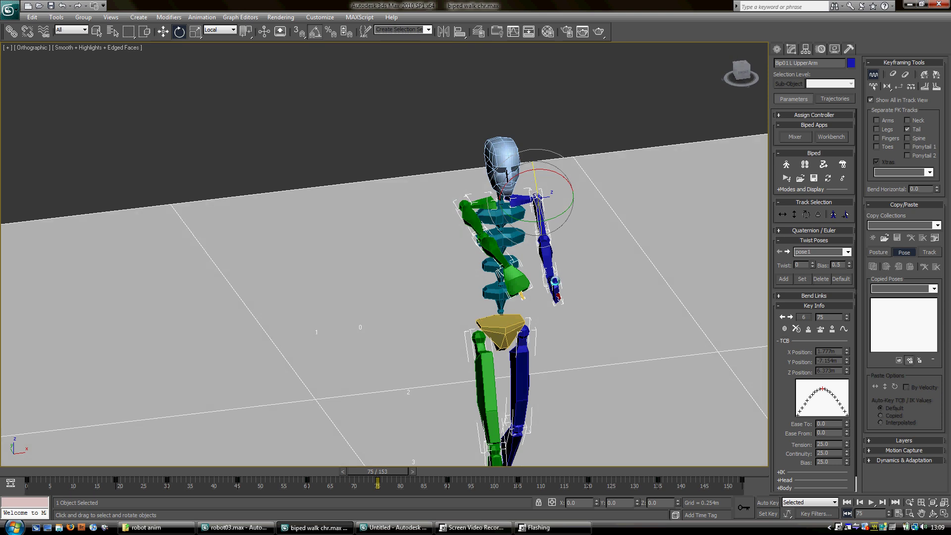
Step: Raise the left upper arm to about horizontal and rotate it inward toward the right arm at frame 75
{"action": "left_click", "coordinate": [552, 280]}
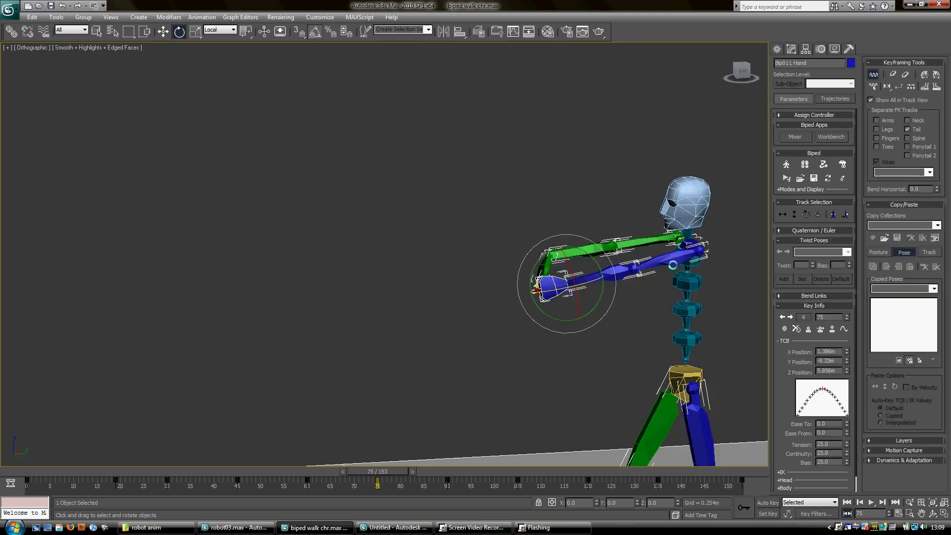
{"action": "left_click", "coordinate": [673, 266]}
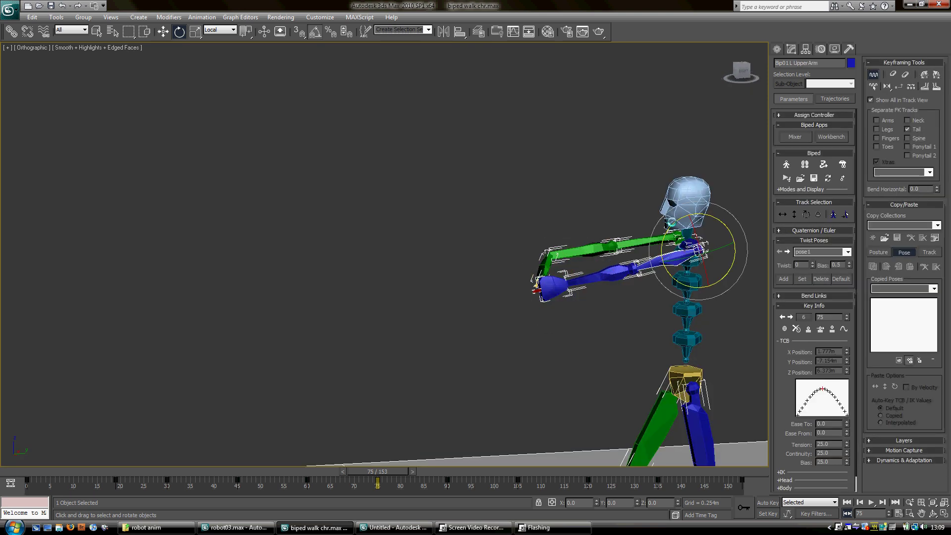
{"action": "left_click_drag", "start_coordinate": [673, 224], "coordinate": [677, 219]}
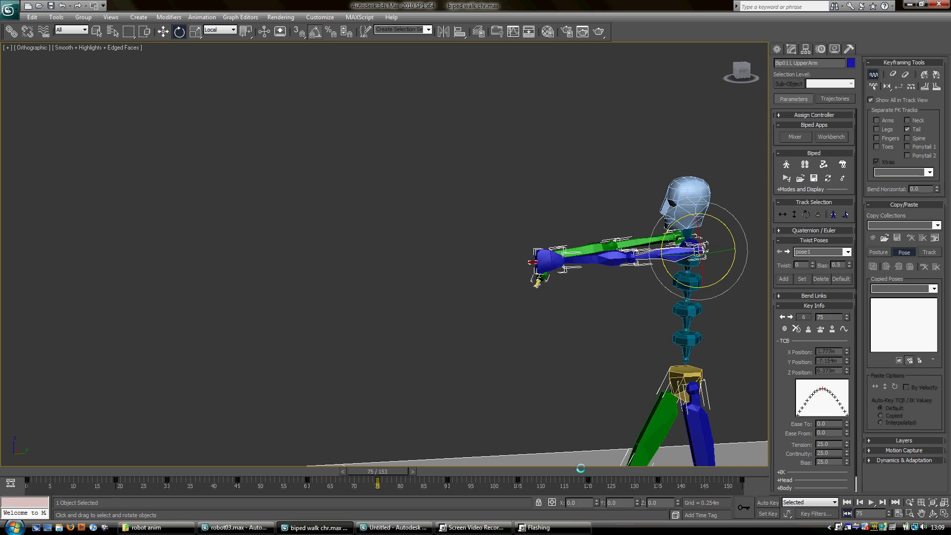
{"action": "middle_click_drag", "start_coordinate": [666, 226], "coordinate": [595, 236], "text": "alt"}
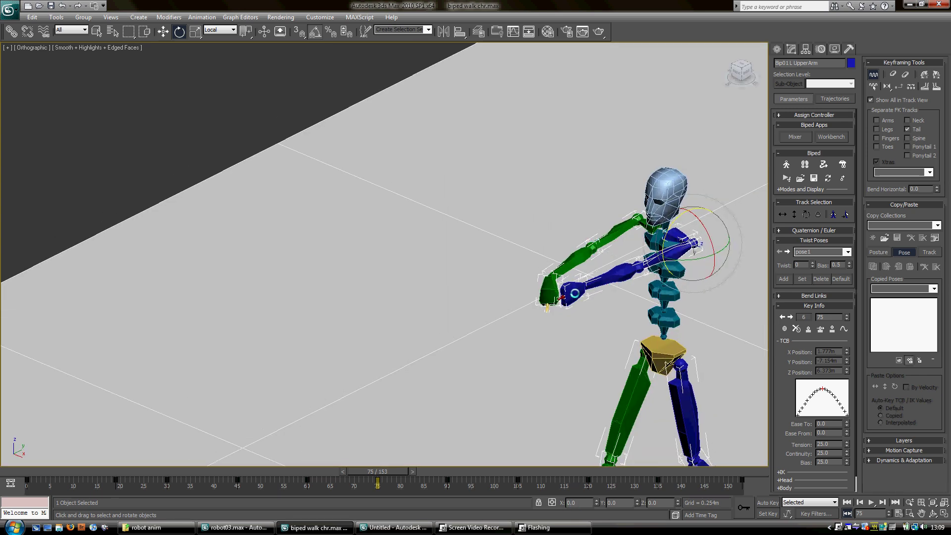
{"action": "left_click", "coordinate": [574, 293]}
{"action": "left_click", "coordinate": [666, 259]}
{"action": "left_click_drag", "start_coordinate": [702, 246], "coordinate": [691, 209]}
Step: Bend the left hand downward at the wrist at frame 75 to match the right hand
{"action": "left_click", "coordinate": [565, 290]}
{"action": "middle_click_drag", "start_coordinate": [541, 301], "coordinate": [589, 302], "text": "alt"}
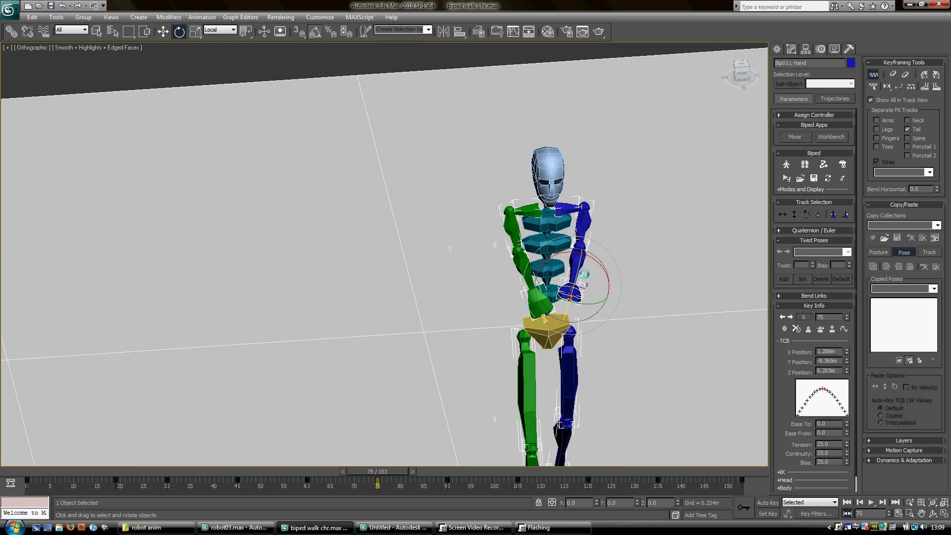
{"action": "left_click", "coordinate": [586, 221]}
{"action": "left_click", "coordinate": [579, 289]}
{"action": "left_click_drag", "start_coordinate": [577, 265], "coordinate": [577, 302]}
{"action": "middle_click_drag", "start_coordinate": [648, 293], "coordinate": [607, 292], "text": "alt"}
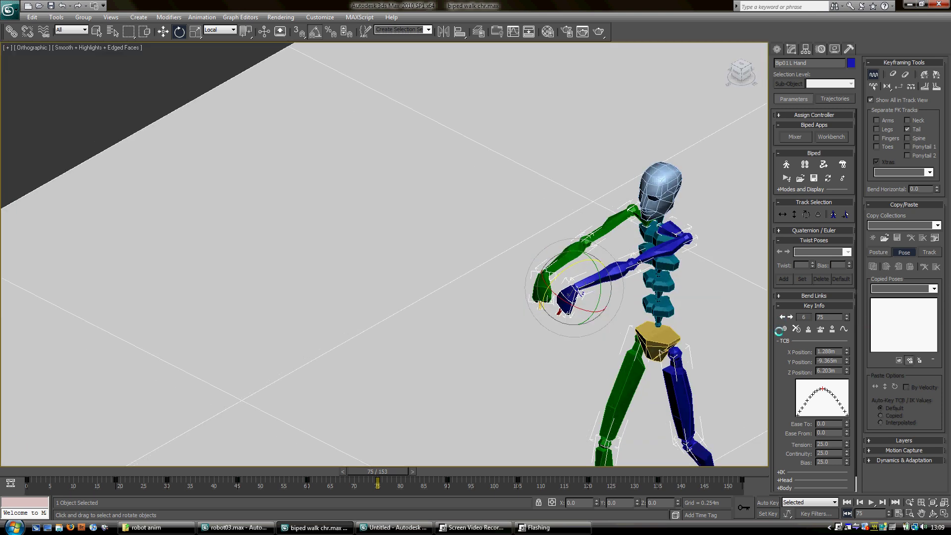
Step: Advance the animation to frame 90 and delete the left arm's key there
{"action": "middle_click_drag", "start_coordinate": [718, 329], "coordinate": [509, 440], "text": "alt"}
{"action": "left_click_drag", "start_coordinate": [392, 462], "coordinate": [462, 469]}
{"action": "key", "text": "e"}
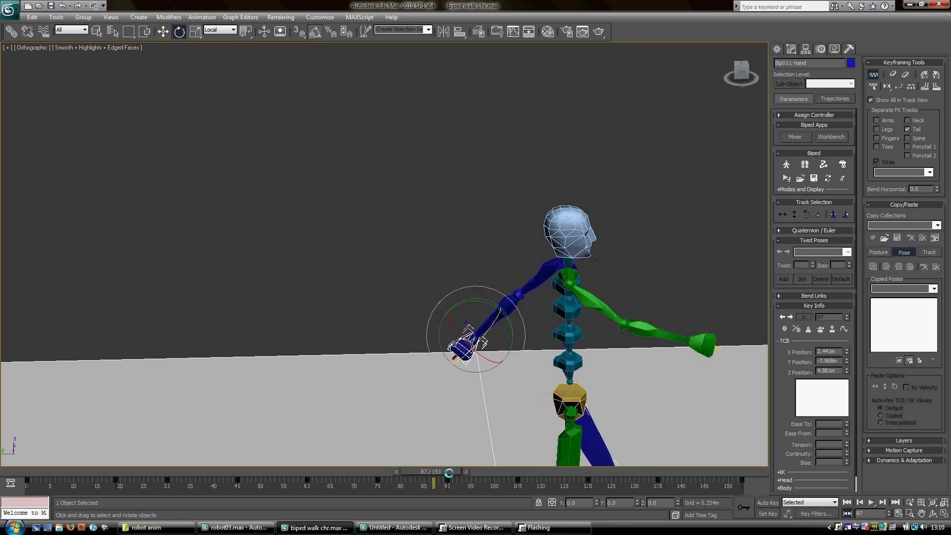
{"action": "middle_click_drag", "start_coordinate": [641, 313], "coordinate": [530, 276]}
{"action": "left_click", "coordinate": [796, 328]}
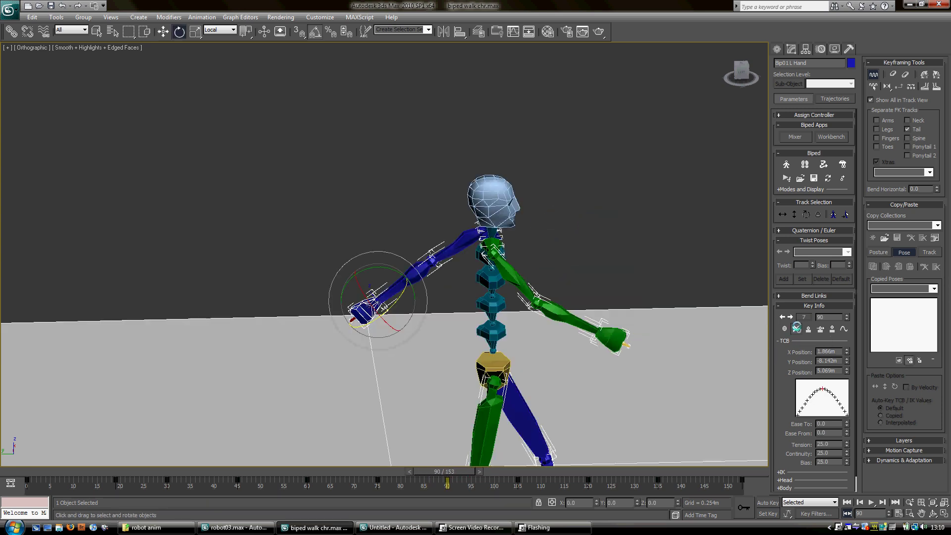
{"action": "left_click", "coordinate": [625, 337]}
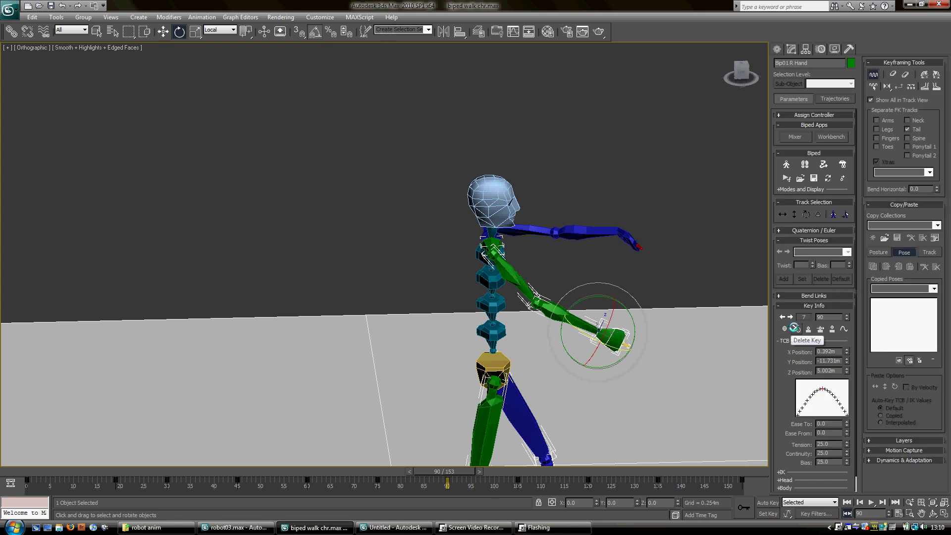
{"action": "left_click", "coordinate": [794, 328]}
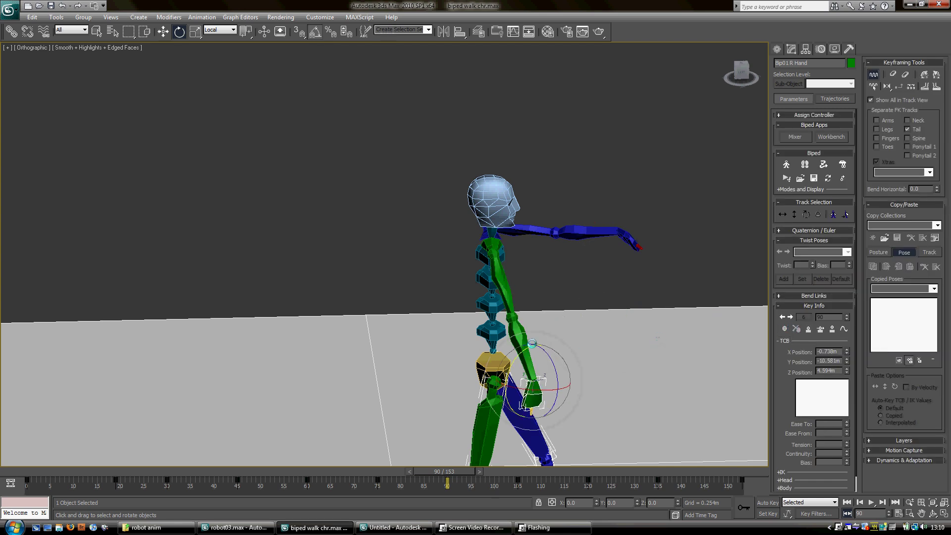
{"action": "left_click", "coordinate": [493, 254]}
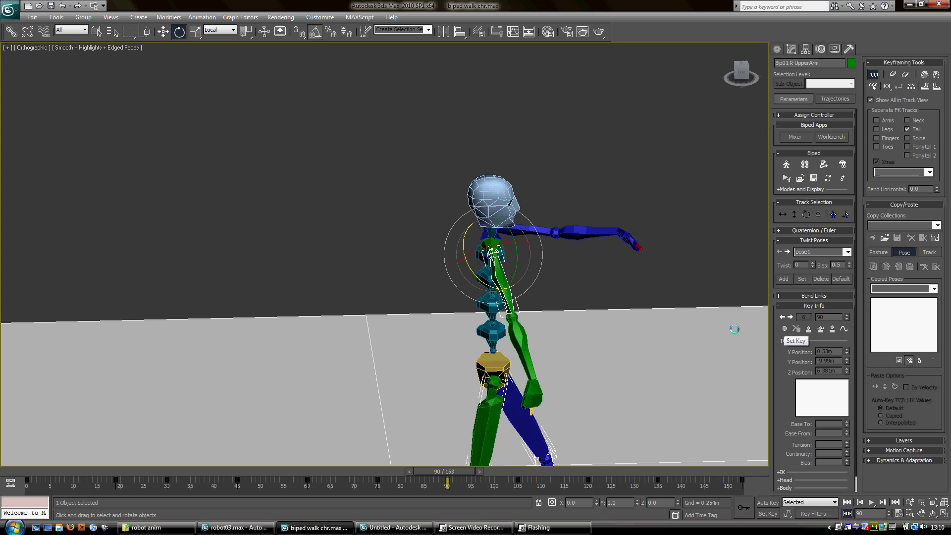
{"action": "left_click", "coordinate": [532, 383]}
{"action": "middle_click_drag", "start_coordinate": [531, 291], "coordinate": [494, 272], "text": "alt"}
{"action": "key", "text": "ctrl+z"}
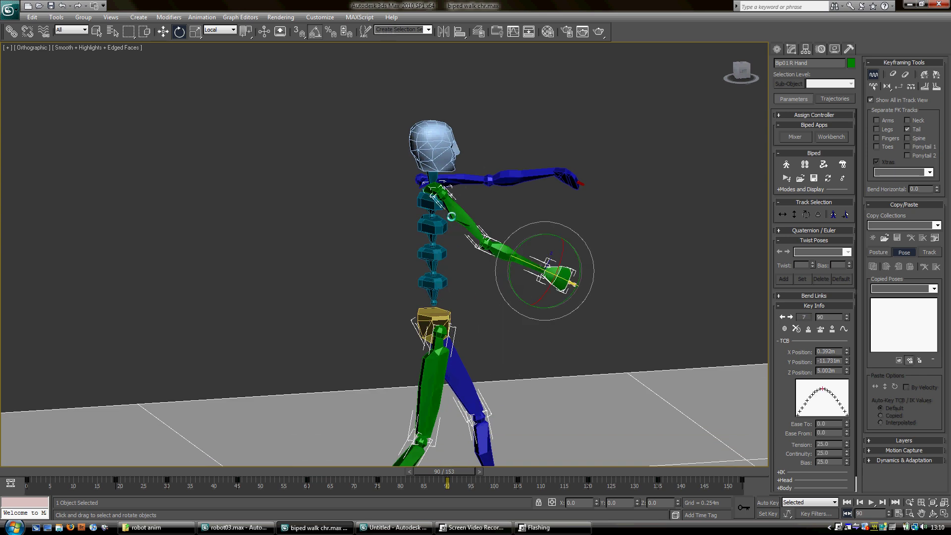
Step: At frame 90, rotate the right upper arm up and outward from the torso, and rotate the right hand at the wrist
{"action": "left_click", "coordinate": [452, 216]}
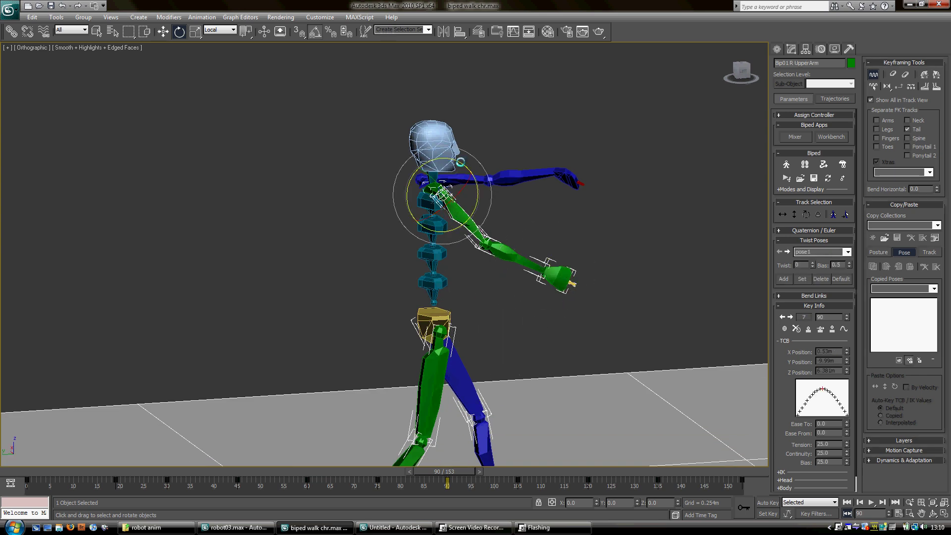
{"action": "mouse_move", "coordinate": [461, 162]}
{"action": "left_mouse_down"}
{"action": "mouse_move", "coordinate": [444, 167]}
{"action": "mouse_move", "coordinate": [440, 158]}
{"action": "mouse_move", "coordinate": [451, 161]}
{"action": "left_mouse_up"}
{"action": "middle_click_drag", "start_coordinate": [504, 201], "coordinate": [373, 194], "text": "alt"}
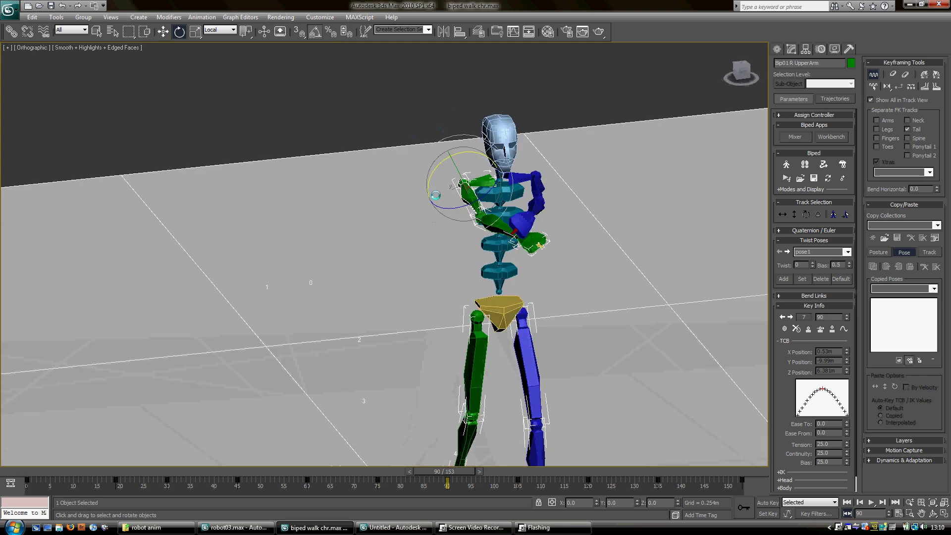
{"action": "left_click_drag", "start_coordinate": [455, 205], "coordinate": [446, 205]}
{"action": "left_click", "coordinate": [498, 262]}
{"action": "left_click_drag", "start_coordinate": [490, 242], "coordinate": [581, 306]}
Step: Advance to frame 105 with the right upper arm selected and delete the right arm's key there
{"action": "left_click", "coordinate": [460, 207]}
{"action": "middle_click_drag", "start_coordinate": [456, 268], "coordinate": [557, 298], "text": "alt"}
{"action": "middle_click_drag", "start_coordinate": [468, 419], "coordinate": [463, 365], "text": "alt"}
{"action": "left_click_drag", "start_coordinate": [460, 471], "coordinate": [557, 469]}
{"action": "key", "text": "e"}
{"action": "left_click", "coordinate": [795, 328]}
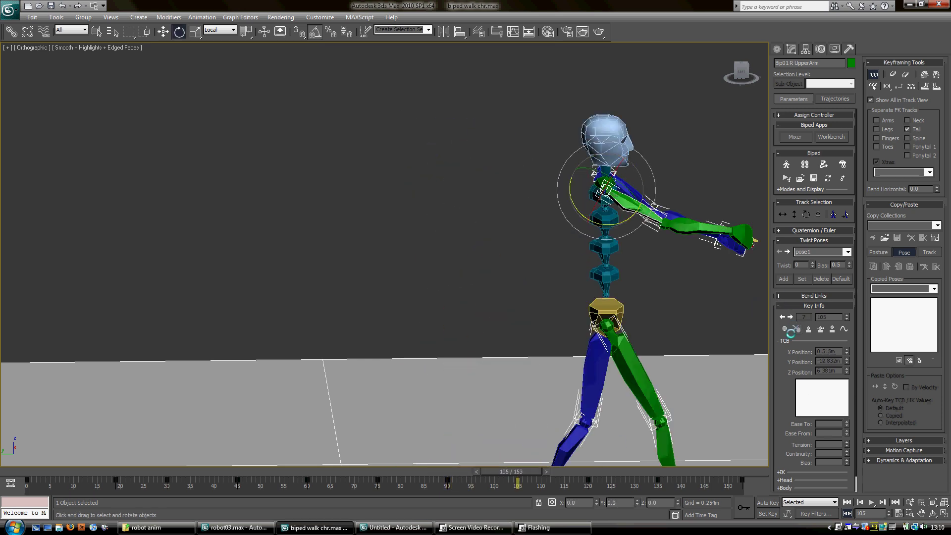
Step: At frame 120, delete the right arm's key and rotate the right upper arm forward
{"action": "left_click_drag", "start_coordinate": [549, 471], "coordinate": [644, 465]}
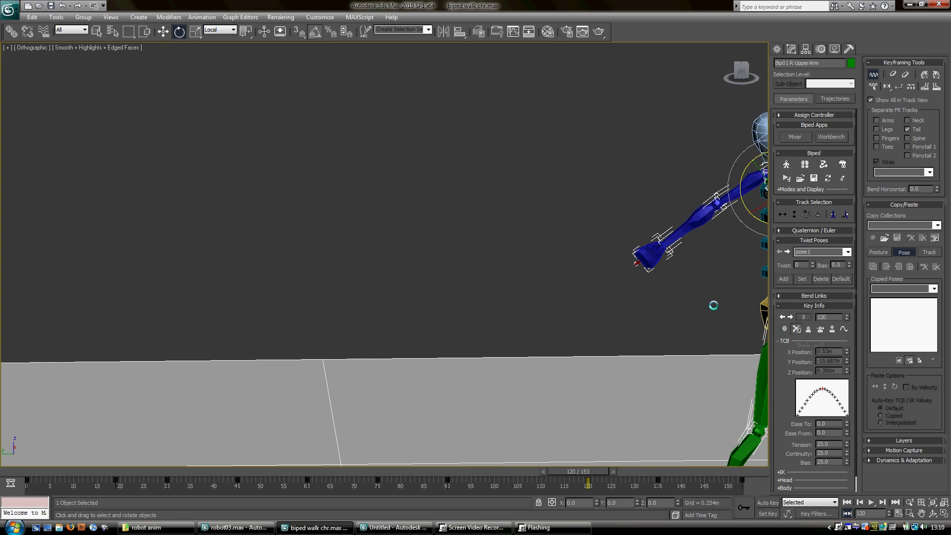
{"action": "middle_click_drag", "start_coordinate": [714, 305], "coordinate": [473, 296]}
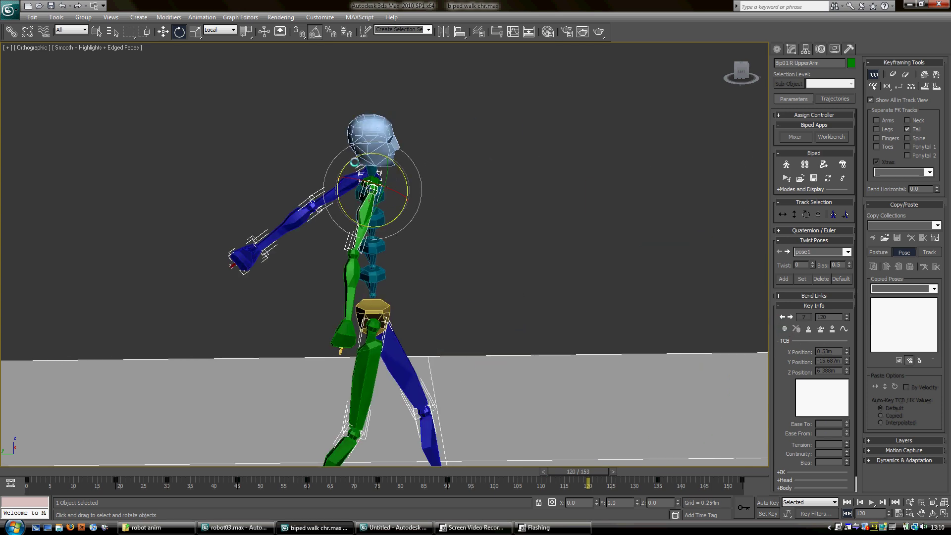
{"action": "left_click_drag", "start_coordinate": [351, 158], "coordinate": [364, 178]}
{"action": "middle_click_drag", "start_coordinate": [470, 188], "coordinate": [404, 188], "text": "alt"}
Step: Bend the right hand downward, adjust the right upper arm's rotation, and set a key on the arm at frame 120
{"action": "left_click", "coordinate": [417, 247]}
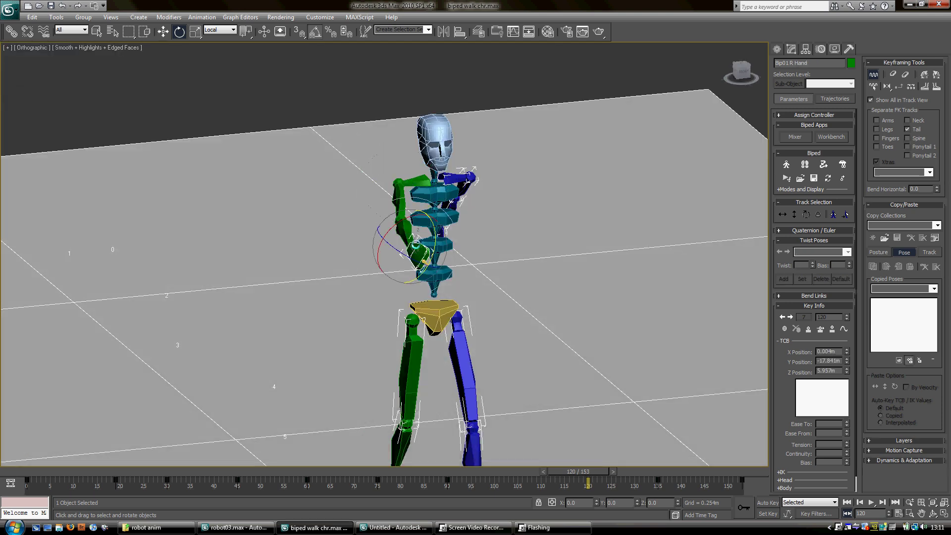
{"action": "left_click_drag", "start_coordinate": [430, 230], "coordinate": [442, 228]}
{"action": "left_click", "coordinate": [401, 195]}
{"action": "left_click_drag", "start_coordinate": [388, 196], "coordinate": [418, 232]}
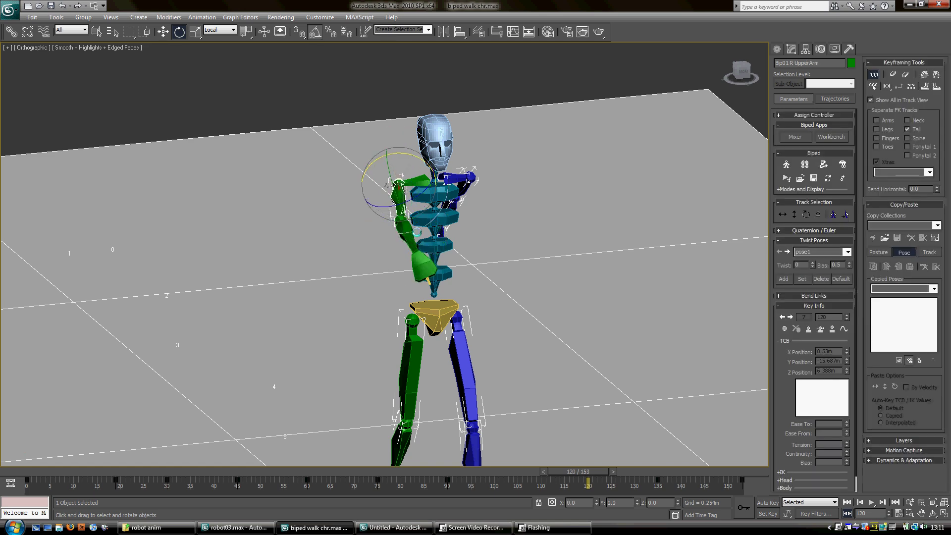
{"action": "left_click", "coordinate": [784, 328]}
{"action": "middle_click_drag", "start_coordinate": [543, 242], "coordinate": [418, 225], "text": "alt"}
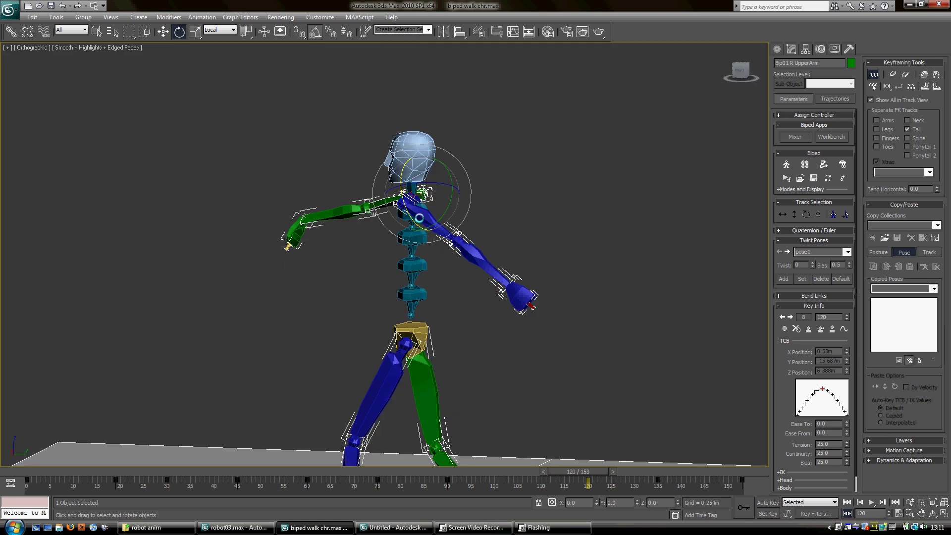
Step: At frame 120, swing the left upper arm forward and rotate the left hand at the wrist
{"action": "left_click", "coordinate": [426, 182]}
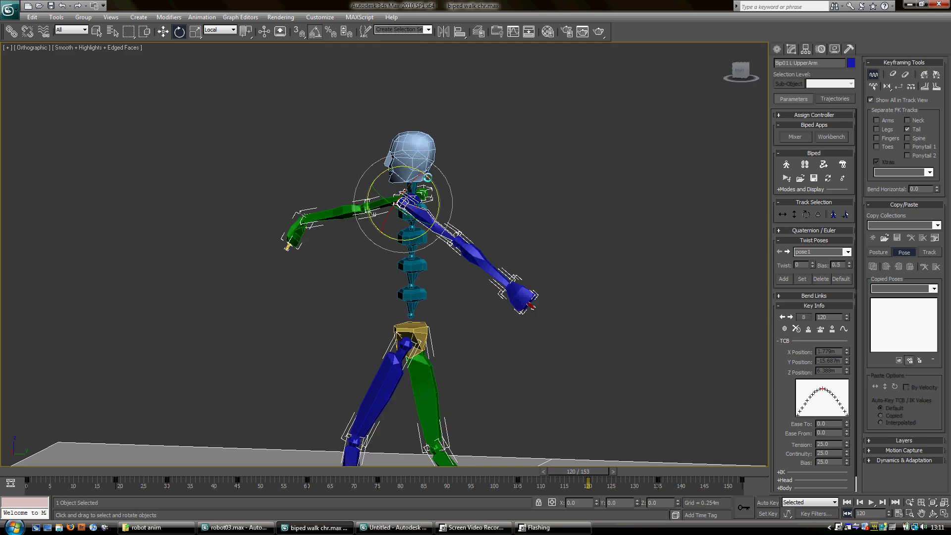
{"action": "left_click_drag", "start_coordinate": [427, 178], "coordinate": [449, 219]}
{"action": "middle_click_drag", "start_coordinate": [404, 211], "coordinate": [477, 255], "text": "alt"}
{"action": "left_click", "coordinate": [408, 247]}
{"action": "middle_click_drag", "start_coordinate": [407, 248], "coordinate": [438, 229], "text": "alt"}
{"action": "left_click_drag", "start_coordinate": [438, 229], "coordinate": [405, 243]}
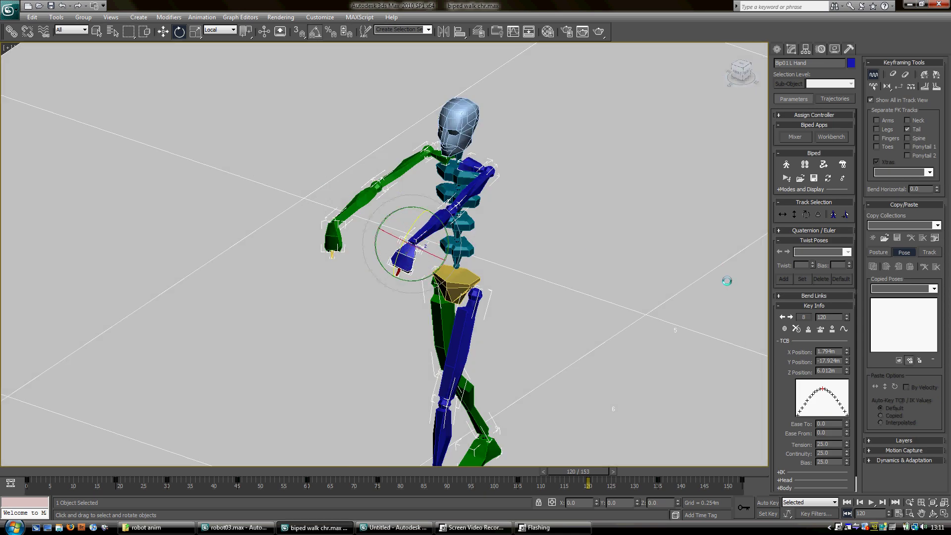
Step: Scrub the walk back to frame 29 and forward to frame 106, checking both arms' motion from the side and front
{"action": "middle_click_drag", "start_coordinate": [439, 245], "coordinate": [565, 282], "text": "alt"}
{"action": "left_click_drag", "start_coordinate": [598, 471], "coordinate": [437, 449]}
{"action": "middle_click_drag", "start_coordinate": [338, 322], "coordinate": [560, 328]}
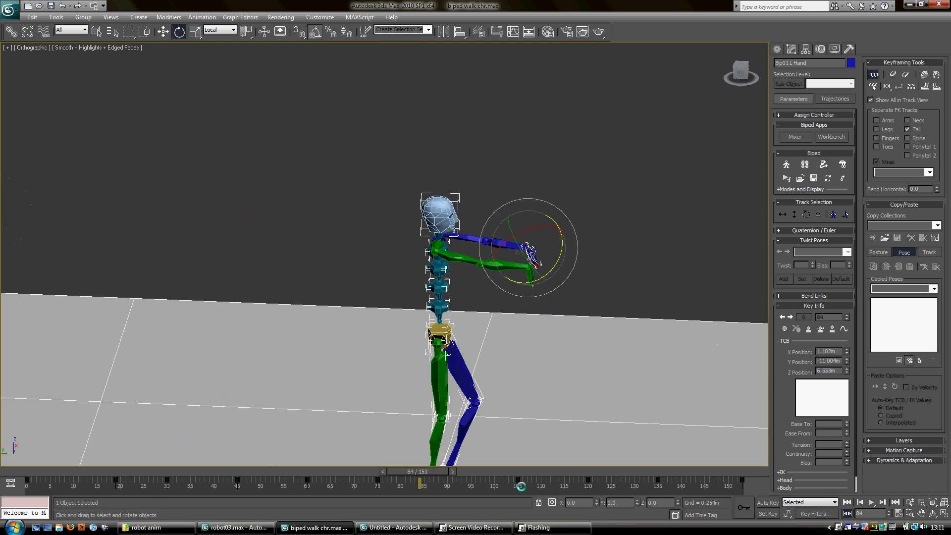
{"action": "left_click_drag", "start_coordinate": [427, 473], "coordinate": [190, 456]}
{"action": "middle_click_drag", "start_coordinate": [367, 343], "coordinate": [343, 304], "text": "alt"}
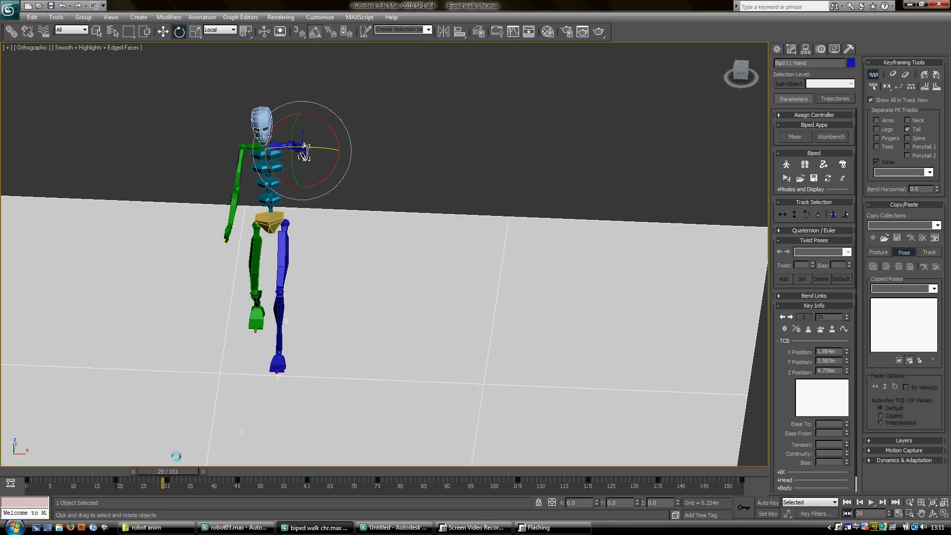
{"action": "left_click_drag", "start_coordinate": [183, 471], "coordinate": [445, 485]}
{"action": "middle_click_drag", "start_coordinate": [346, 404], "coordinate": [471, 273]}
{"action": "middle_click_drag", "start_coordinate": [416, 369], "coordinate": [463, 278]}
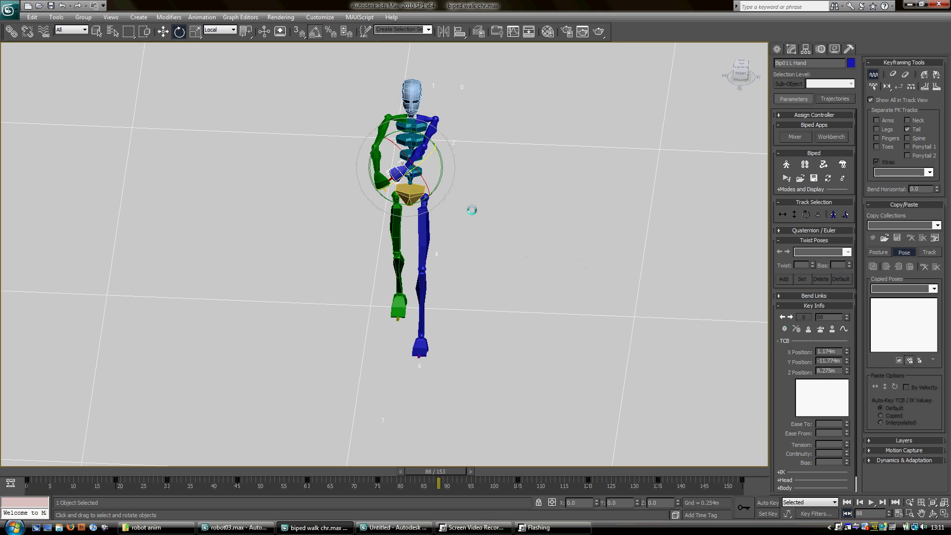
{"action": "scroll", "coordinate": [469, 193], "scroll_direction": "up", "scroll_amount": 3}
{"action": "middle_click_drag", "start_coordinate": [468, 186], "coordinate": [454, 253]}
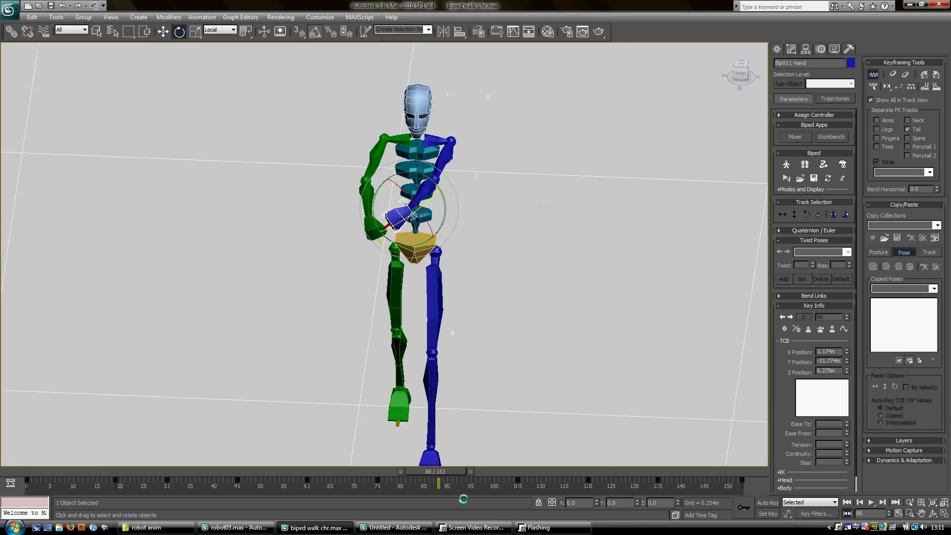
{"action": "left_click_drag", "start_coordinate": [444, 472], "coordinate": [546, 471]}
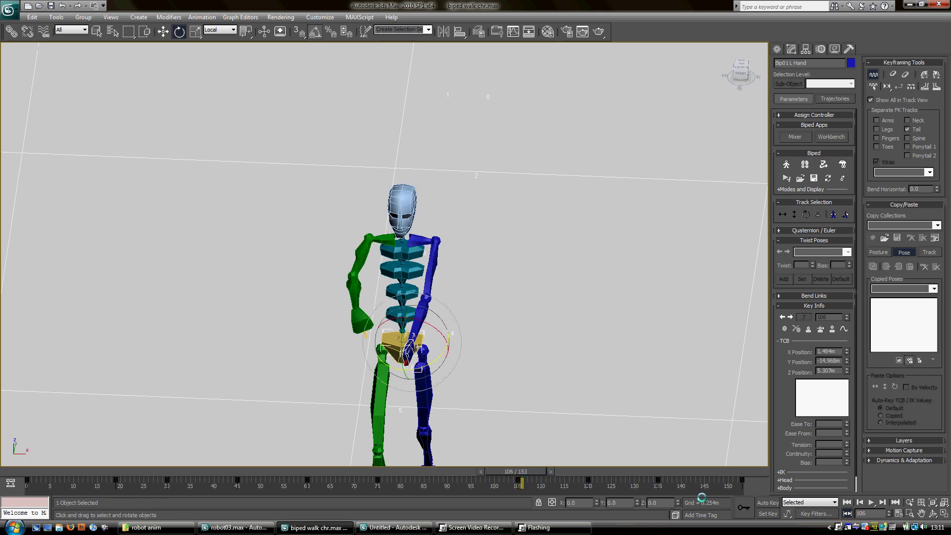
{"action": "middle_click_drag", "start_coordinate": [715, 457], "coordinate": [637, 329]}
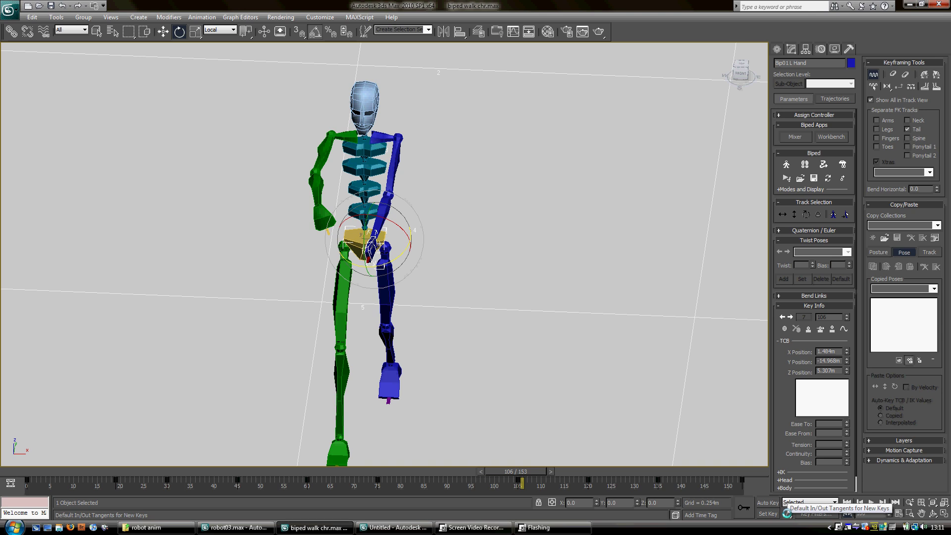
{"action": "left_click", "coordinate": [787, 514]}
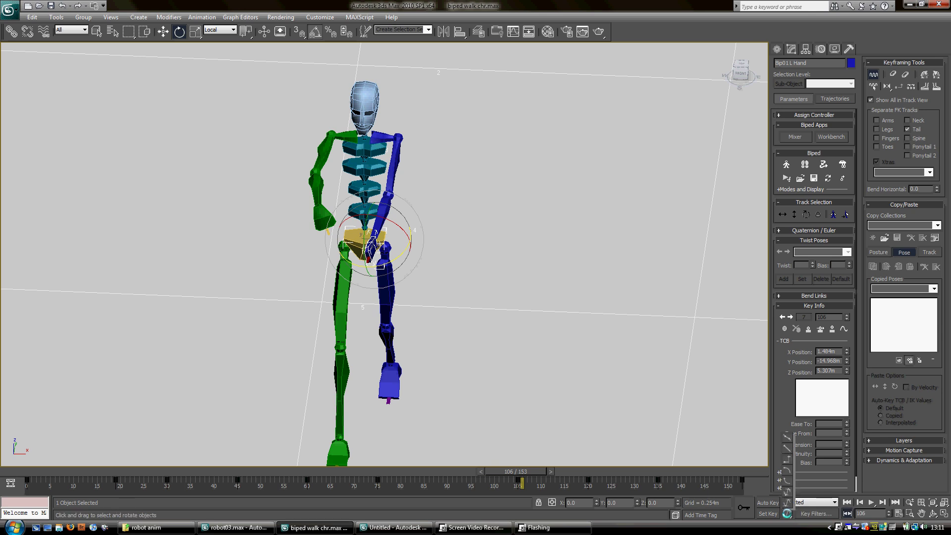
{"action": "left_click_drag", "start_coordinate": [787, 513], "coordinate": [786, 463]}
{"action": "left_click_drag", "start_coordinate": [787, 463], "coordinate": [838, 477]}
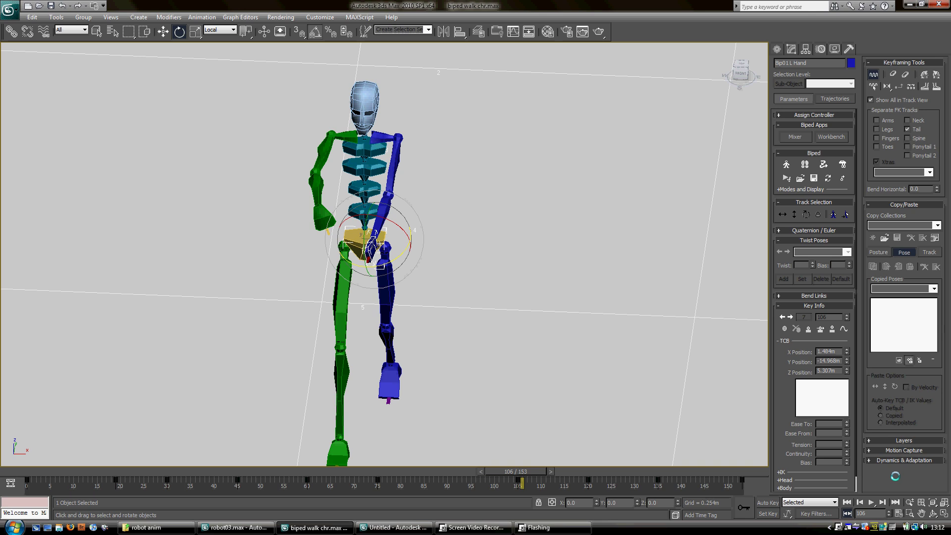
Step: Scrub through the walk and step between the left hand's keys at frames 75 and 105, ending at frame 75
{"action": "middle_click_drag", "start_coordinate": [406, 371], "coordinate": [563, 455], "text": "alt"}
{"action": "left_click_drag", "start_coordinate": [526, 476], "coordinate": [326, 476]}
{"action": "scroll", "coordinate": [568, 441], "scroll_direction": "up", "scroll_amount": 2}
{"action": "scroll", "coordinate": [568, 440], "scroll_direction": "down", "scroll_amount": 3}
{"action": "middle_click_drag", "start_coordinate": [332, 349], "coordinate": [384, 401], "text": "alt"}
{"action": "left_click_drag", "start_coordinate": [327, 472], "coordinate": [396, 472]}
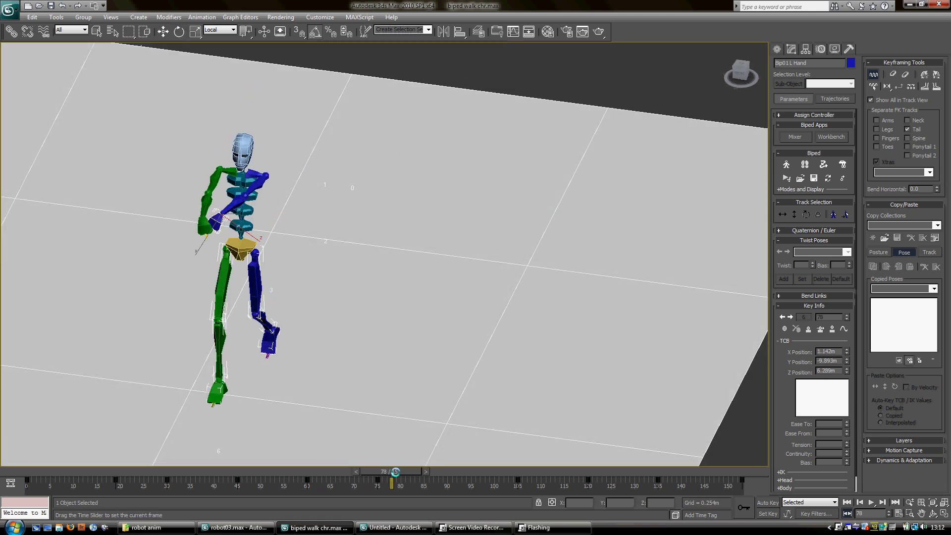
{"action": "left_click", "coordinate": [357, 471]}
{"action": "middle_click_drag", "start_coordinate": [274, 410], "coordinate": [400, 431]}
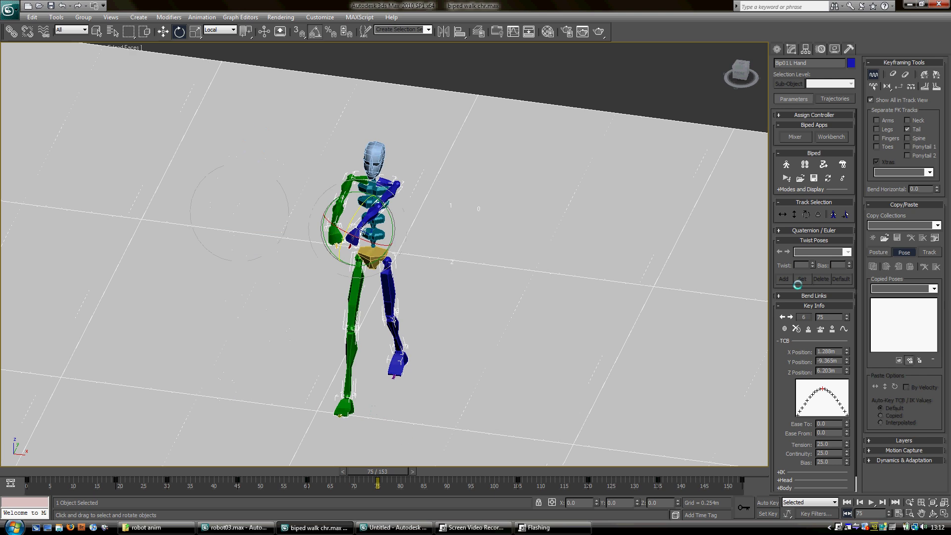
{"action": "left_click", "coordinate": [788, 317]}
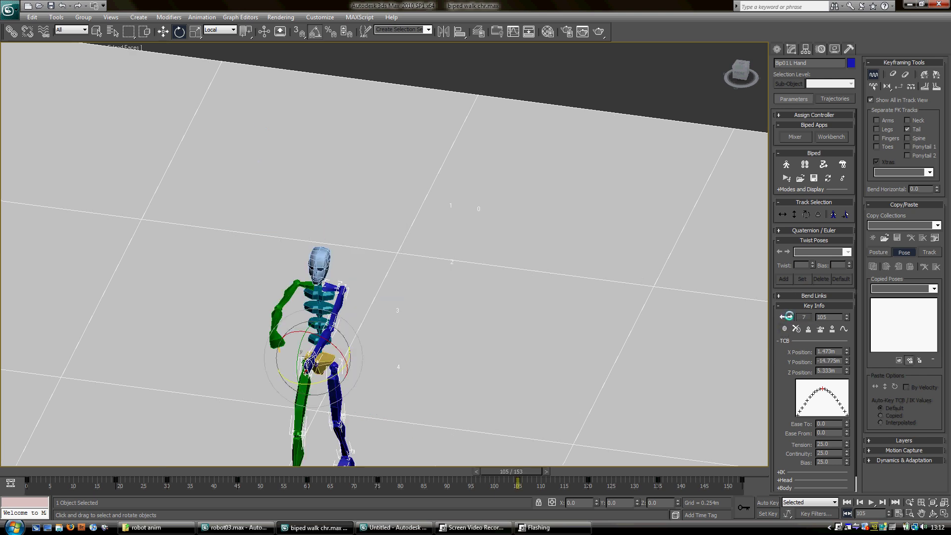
{"action": "left_click", "coordinate": [782, 316]}
{"action": "left_click", "coordinate": [790, 317]}
{"action": "left_click", "coordinate": [782, 317]}
Step: At frame 75, tilt the biped's head forward and down and set a key on it
{"action": "middle_click_drag", "start_coordinate": [507, 313], "coordinate": [451, 259], "text": "alt"}
{"action": "scroll", "coordinate": [469, 260], "scroll_direction": "up", "scroll_amount": 5}
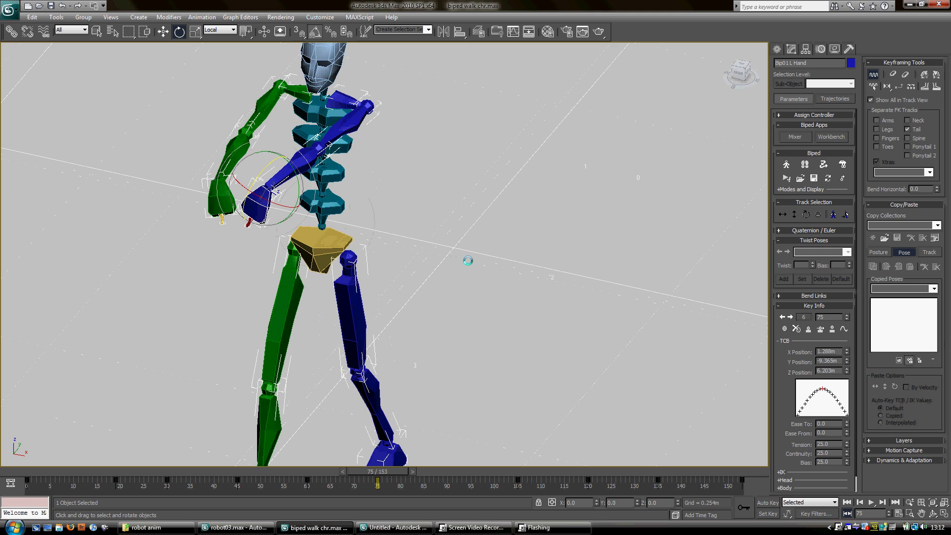
{"action": "middle_click_drag", "start_coordinate": [394, 193], "coordinate": [399, 332]}
{"action": "left_click", "coordinate": [320, 184]}
{"action": "middle_click_drag", "start_coordinate": [457, 189], "coordinate": [372, 189], "text": "alt"}
{"action": "left_click_drag", "start_coordinate": [350, 191], "coordinate": [303, 174]}
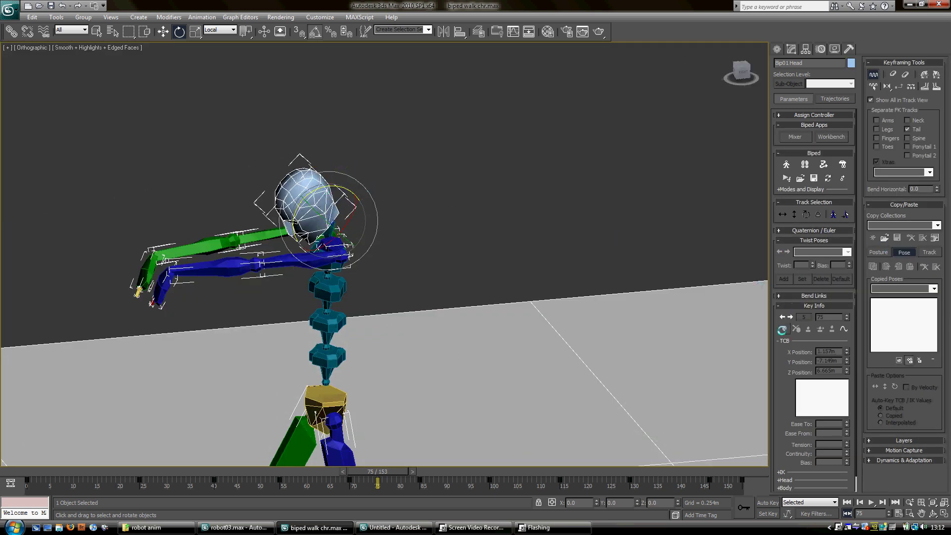
{"action": "left_click", "coordinate": [782, 330]}
Step: Advance to frame 84, tilt the head forward and down, and set a key on it
{"action": "middle_click_drag", "start_coordinate": [474, 336], "coordinate": [665, 263]}
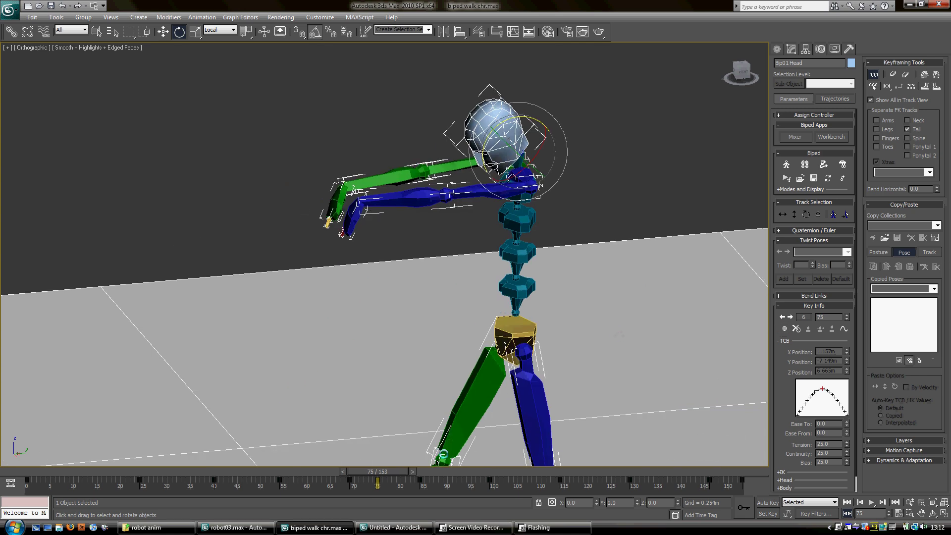
{"action": "left_click_drag", "start_coordinate": [408, 471], "coordinate": [451, 469]}
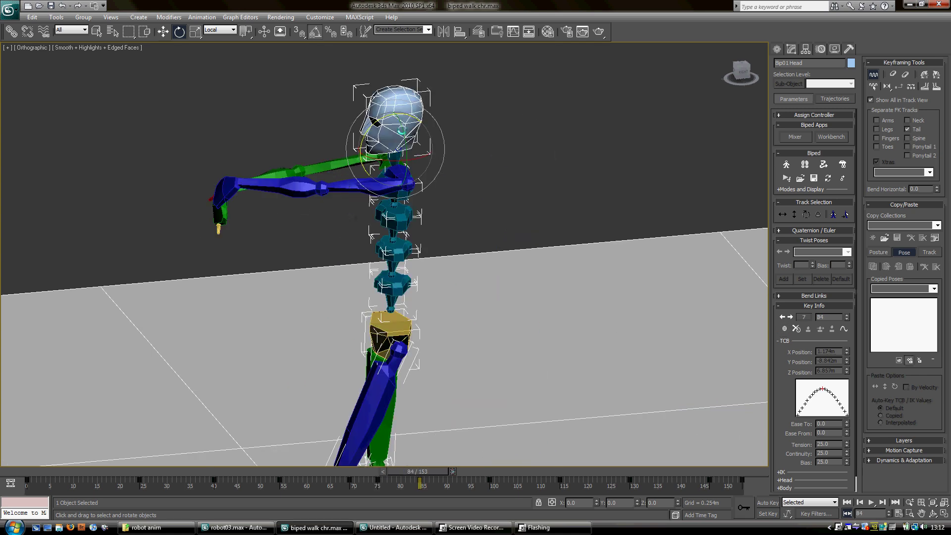
{"action": "left_click_drag", "start_coordinate": [392, 113], "coordinate": [347, 168]}
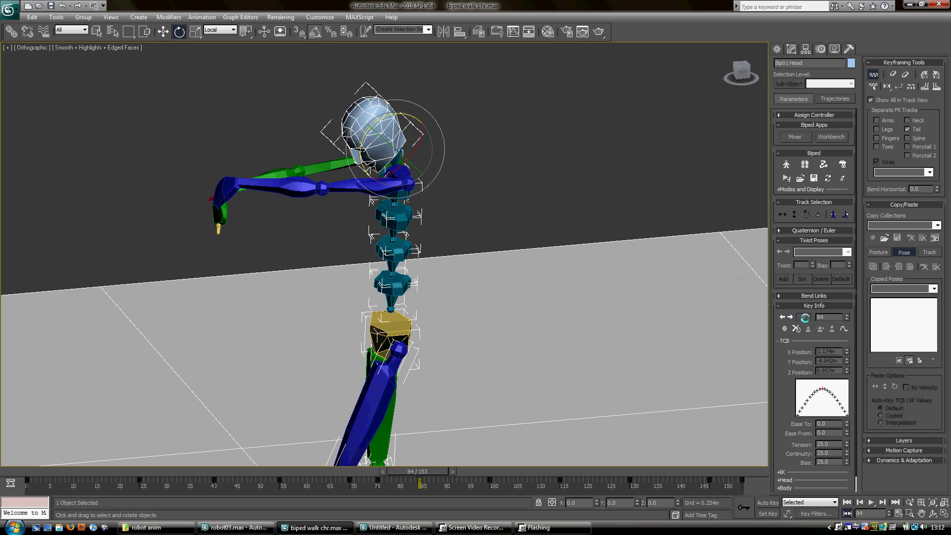
{"action": "left_click", "coordinate": [785, 328]}
Step: Move to frame 99 and rotate the head forward and down at its existing key
{"action": "left_click", "coordinate": [452, 473]}
{"action": "middle_click_drag", "start_coordinate": [342, 325], "coordinate": [514, 314]}
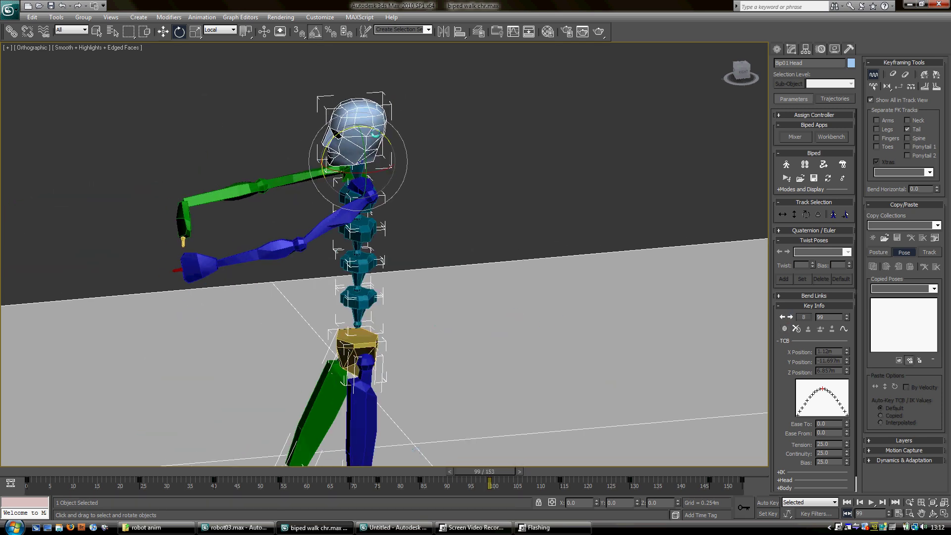
{"action": "left_click_drag", "start_coordinate": [372, 129], "coordinate": [329, 141]}
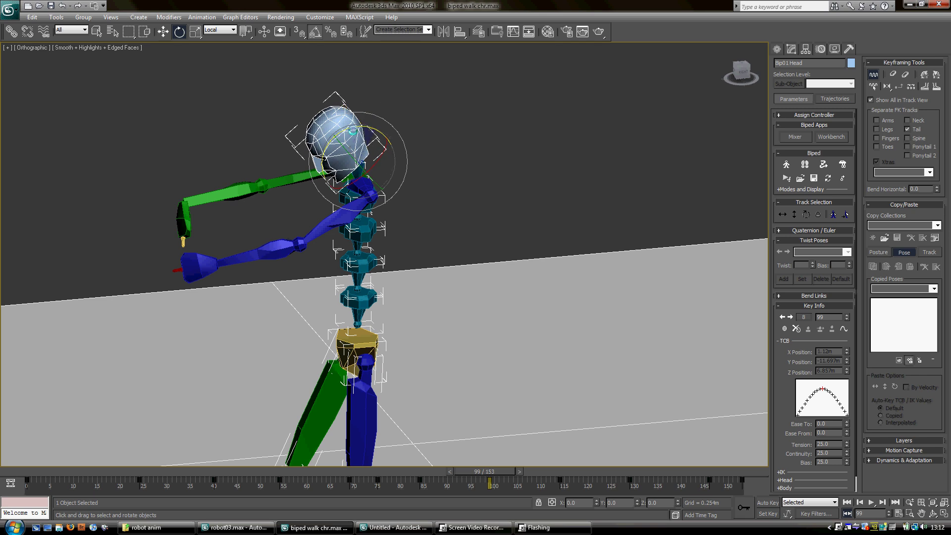
Step: Inspect the head and arm pose around frame 99 from several angles, and scrub to the final frame, 153
{"action": "middle_click_drag", "start_coordinate": [297, 336], "coordinate": [440, 373], "text": "alt"}
{"action": "left_click_drag", "start_coordinate": [487, 475], "coordinate": [545, 477]}
{"action": "key", "text": "e"}
{"action": "middle_click_drag", "start_coordinate": [483, 396], "coordinate": [389, 375], "text": "alt"}
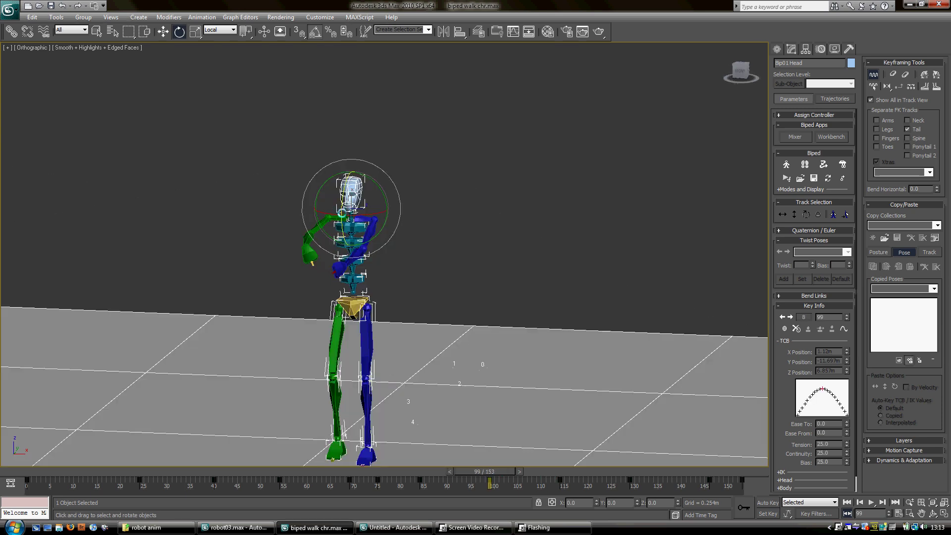
{"action": "middle_click_drag", "start_coordinate": [443, 275], "coordinate": [416, 292], "text": "alt"}
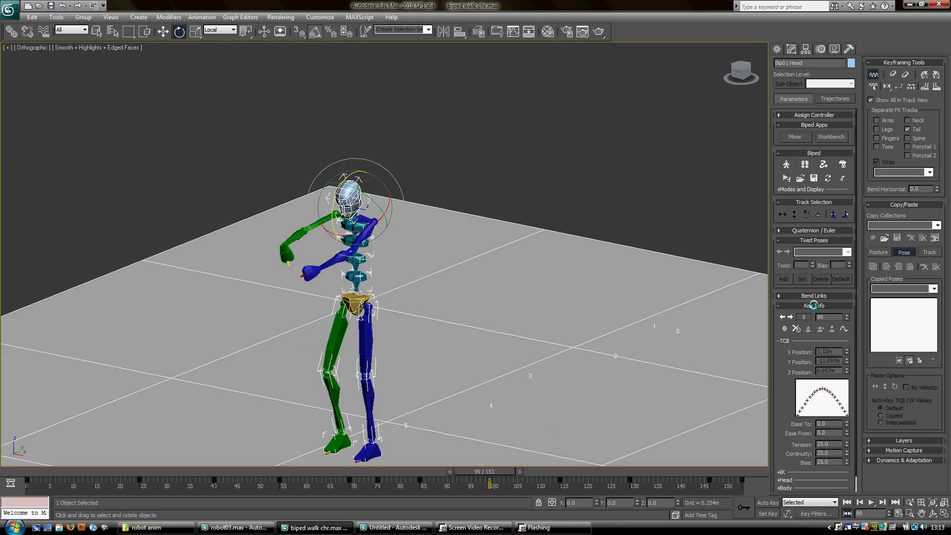
{"action": "middle_click_drag", "start_coordinate": [600, 331], "coordinate": [520, 436], "text": "alt"}
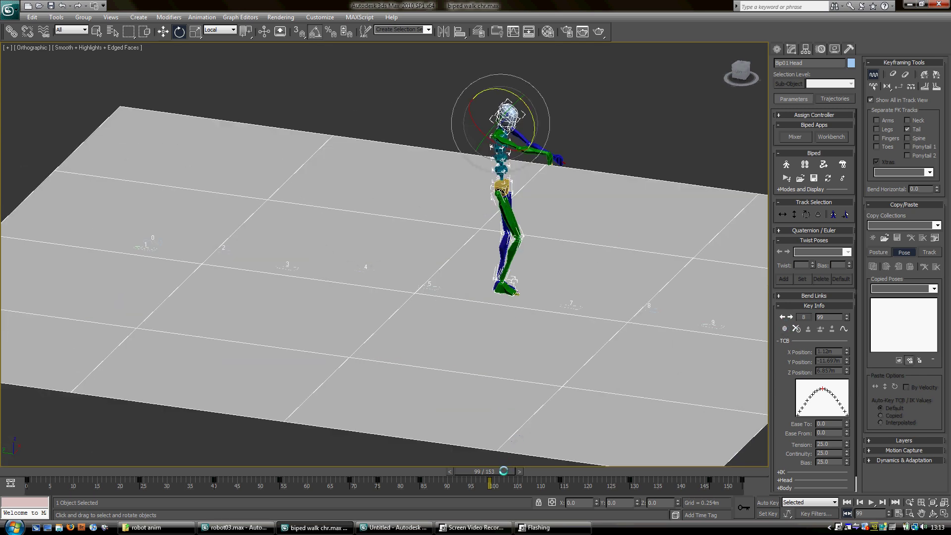
{"action": "left_click_drag", "start_coordinate": [503, 471], "coordinate": [748, 506]}
{"action": "key", "text": "e"}
{"action": "middle_click_drag", "start_coordinate": [637, 298], "coordinate": [477, 289]}
{"action": "middle_click_drag", "start_coordinate": [566, 263], "coordinate": [604, 323]}
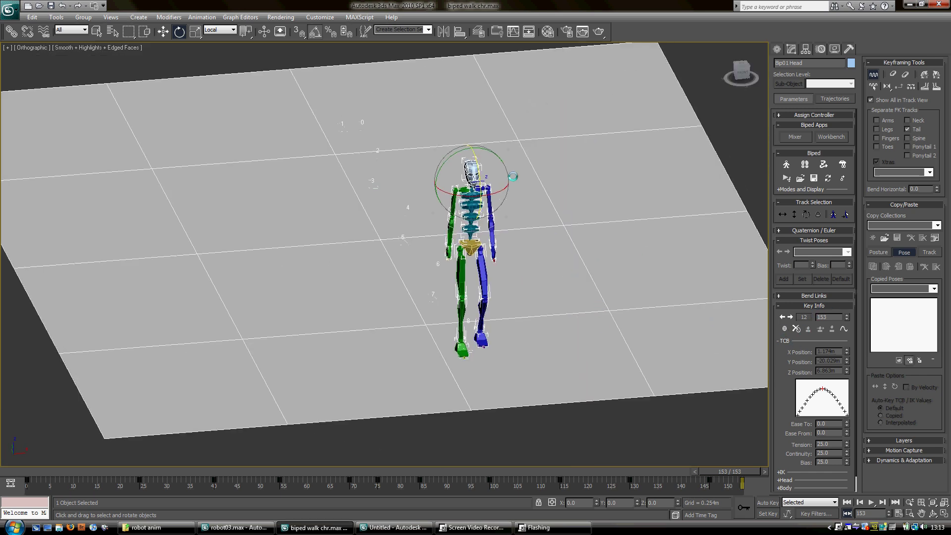
Step: Examine the biped's frame 153 pose from the front at close range, and scrub back to frame 102
{"action": "scroll", "coordinate": [582, 230], "scroll_direction": "up", "scroll_amount": 3}
{"action": "middle_click_drag", "start_coordinate": [616, 241], "coordinate": [462, 276]}
{"action": "middle_click_drag", "start_coordinate": [505, 253], "coordinate": [496, 330]}
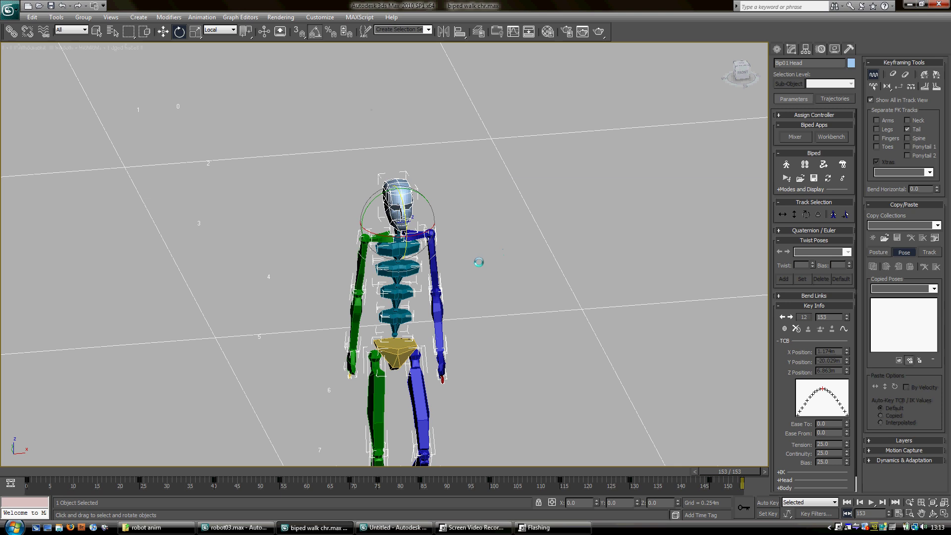
{"action": "scroll", "coordinate": [480, 262], "scroll_direction": "up", "scroll_amount": 2}
{"action": "middle_click_drag", "start_coordinate": [462, 291], "coordinate": [460, 195]}
{"action": "mouse_move", "coordinate": [426, 280]}
{"action": "middle_mouse_down", "text": "alt"}
{"action": "mouse_move", "coordinate": [474, 287]}
{"action": "mouse_move", "coordinate": [411, 278]}
{"action": "middle_mouse_up", "text": "alt"}
{"action": "middle_click_drag", "start_coordinate": [450, 241], "coordinate": [450, 304]}
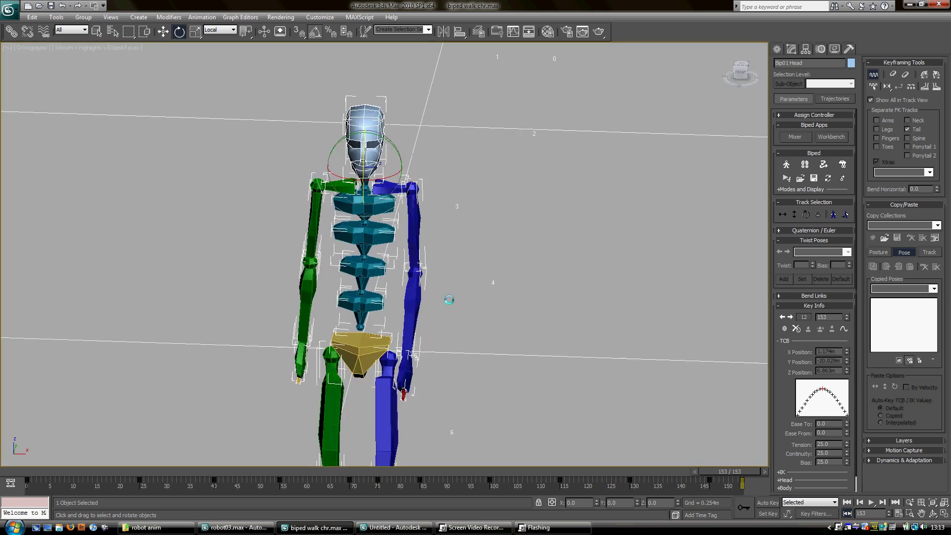
{"action": "scroll", "coordinate": [448, 295], "scroll_direction": "down", "scroll_amount": 2}
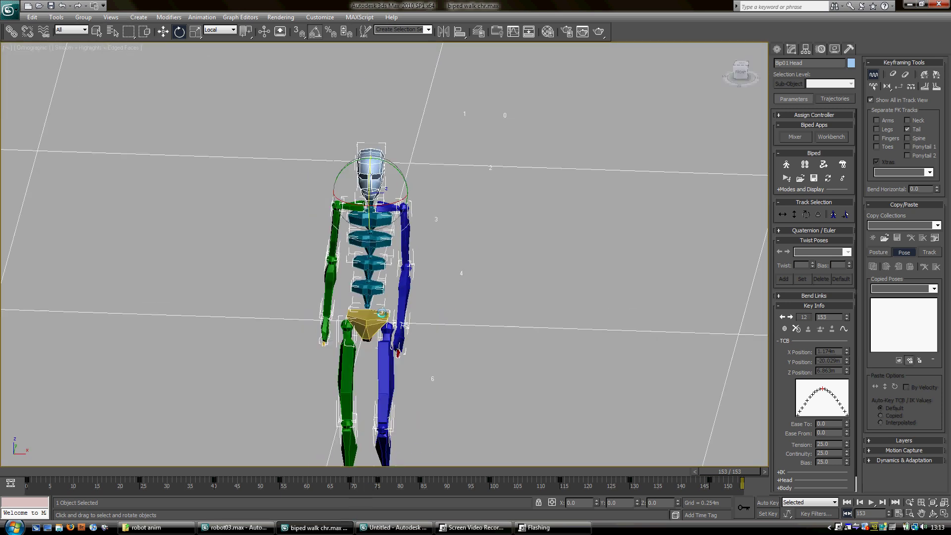
{"action": "middle_click_drag", "start_coordinate": [382, 313], "coordinate": [424, 278]}
{"action": "scroll", "coordinate": [433, 243], "scroll_direction": "down", "scroll_amount": 2}
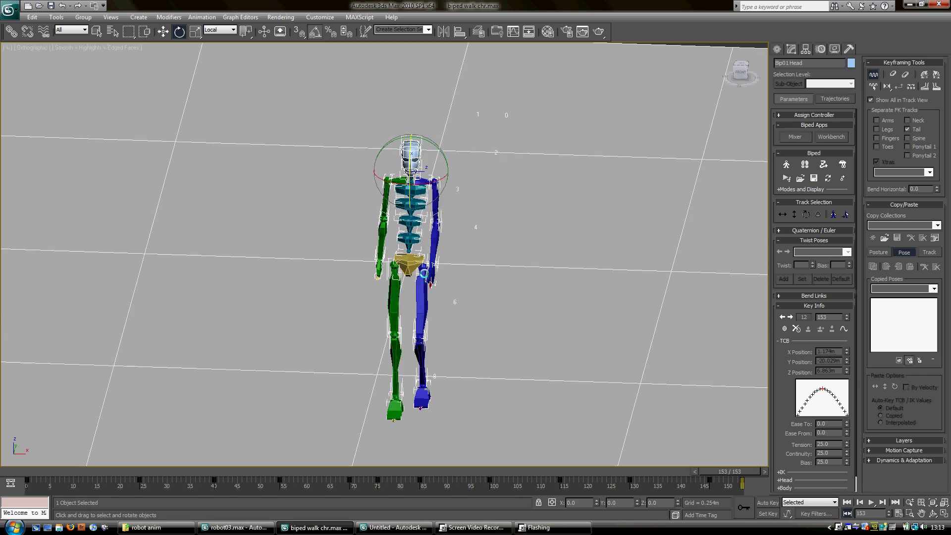
{"action": "middle_click_drag", "start_coordinate": [433, 279], "coordinate": [442, 251], "text": "alt"}
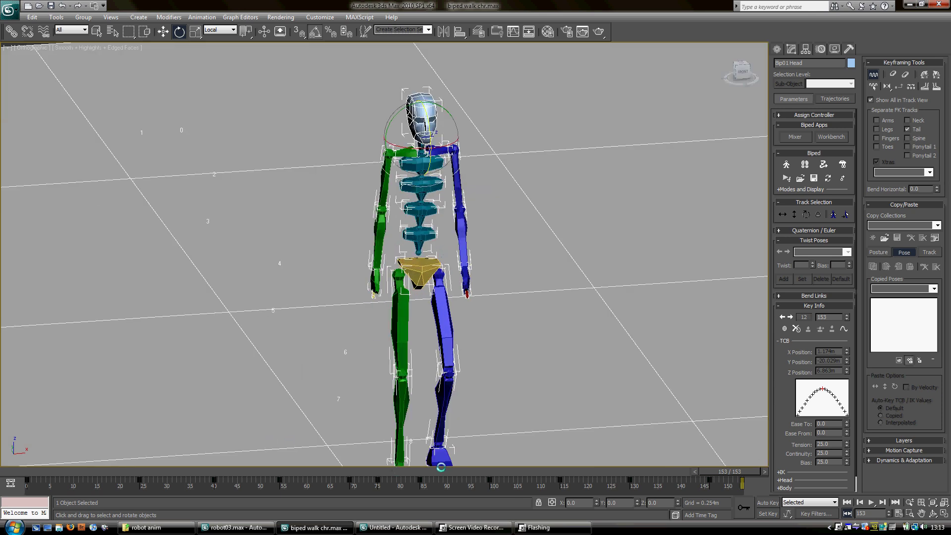
{"action": "left_click_drag", "start_coordinate": [753, 471], "coordinate": [516, 465]}
{"action": "key", "text": "e"}
{"action": "scroll", "coordinate": [462, 376], "scroll_direction": "down", "scroll_amount": 5}
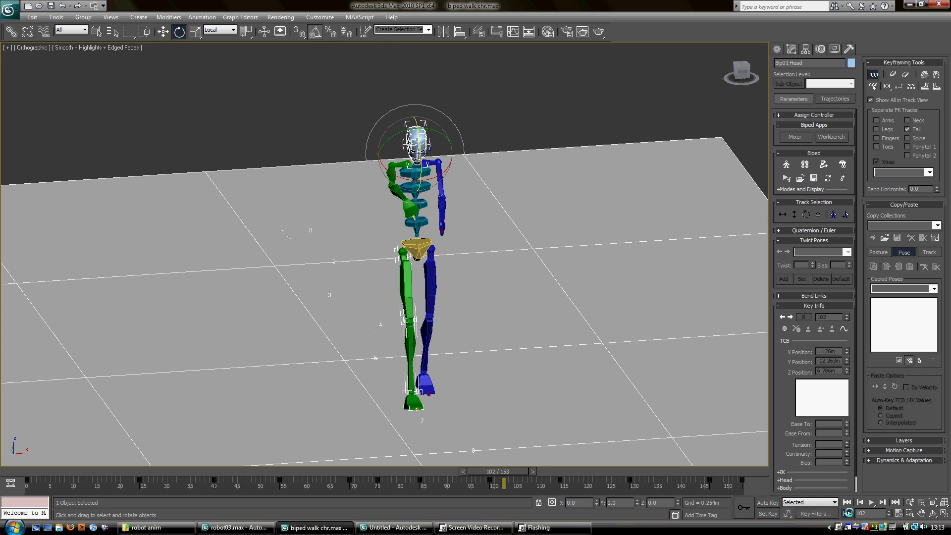
Step: Display the selection range for the head's keys on the timeline, keeping the head selected in a side view
{"action": "right_click", "coordinate": [644, 487]}
{"action": "mouse_move", "coordinate": [674, 461]}
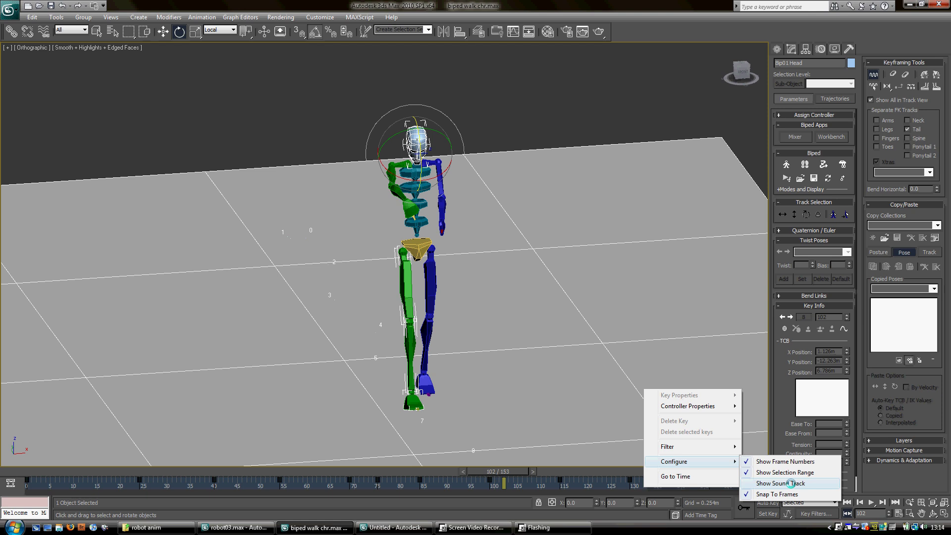
{"action": "left_click", "coordinate": [789, 473]}
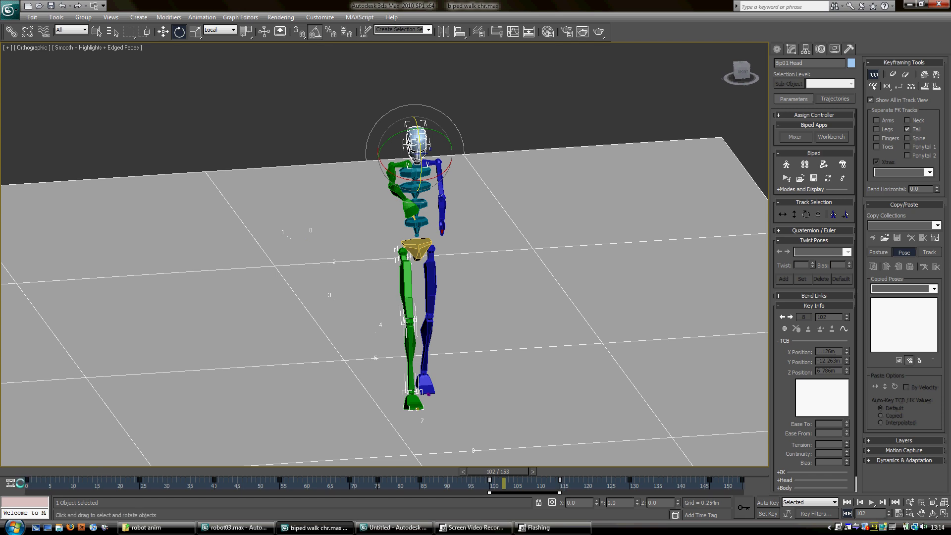
{"action": "middle_click_drag", "start_coordinate": [403, 168], "coordinate": [428, 149], "text": "alt"}
{"action": "left_click", "coordinate": [410, 182]}
{"action": "left_click", "coordinate": [414, 144]}
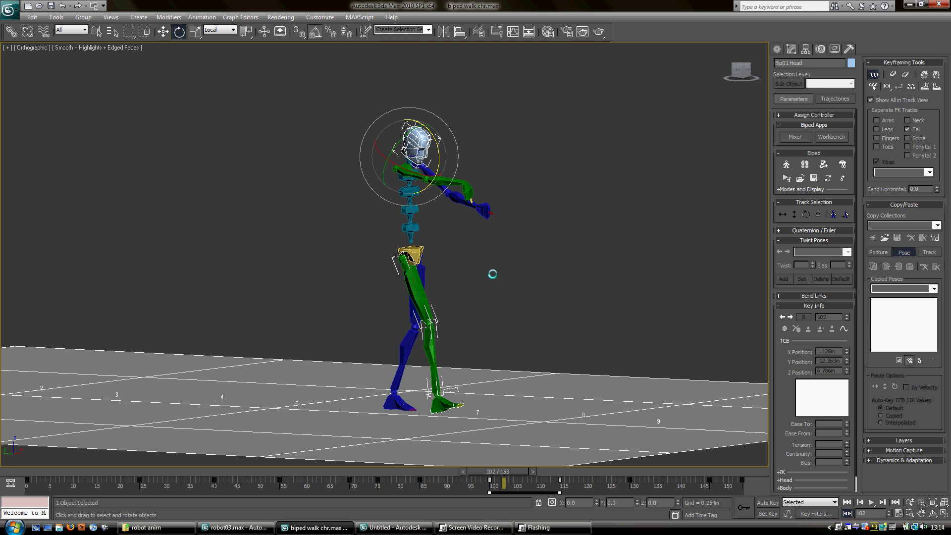
Step: Clear the object selection, pick the Spine2 segment, and select its keys from frame 99 to frame 114
{"action": "left_click_drag", "start_coordinate": [344, 88], "coordinate": [465, 267]}
{"action": "left_click", "coordinate": [494, 295]}
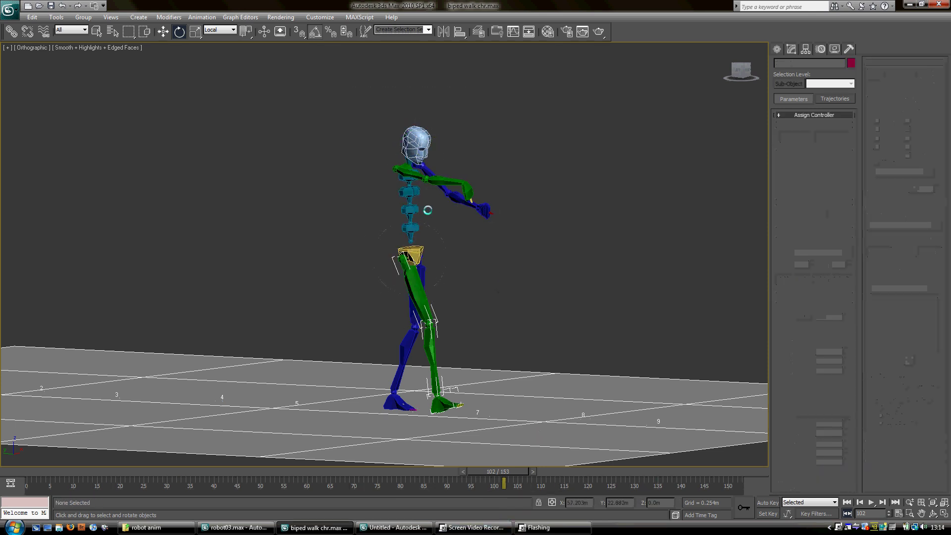
{"action": "left_click", "coordinate": [404, 190]}
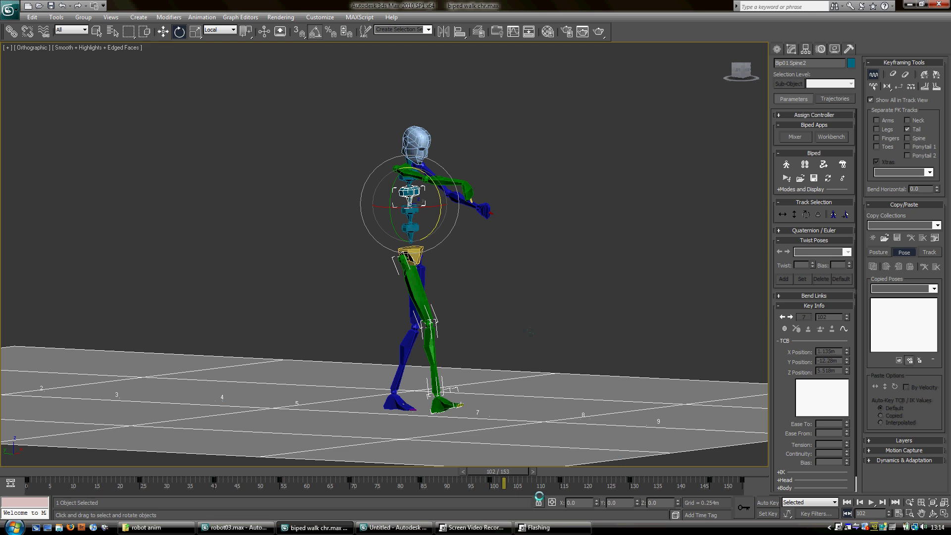
{"action": "left_click_drag", "start_coordinate": [570, 484], "coordinate": [479, 484]}
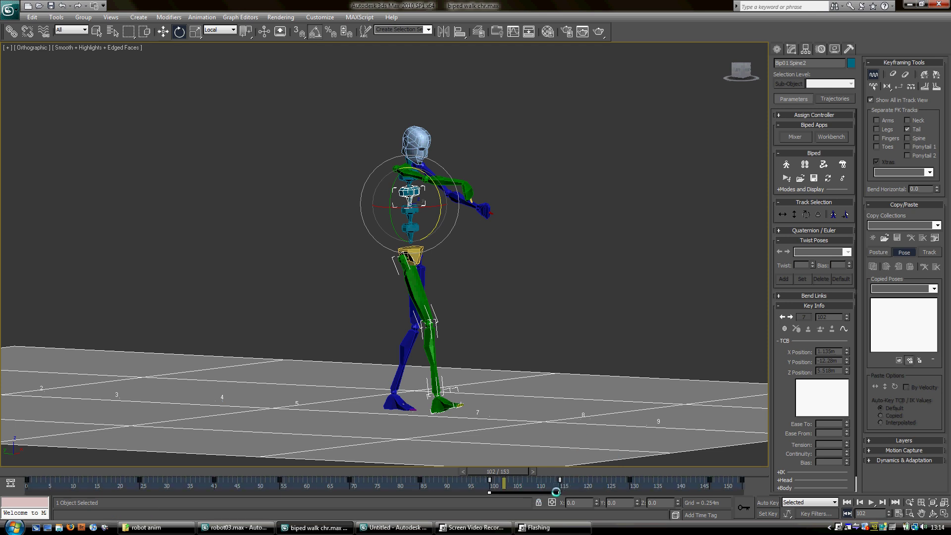
Step: Shorten the head's selected key range starting at frame 99 to end at about frame 106, and scrub back to frame 32
{"action": "left_click", "coordinate": [416, 144]}
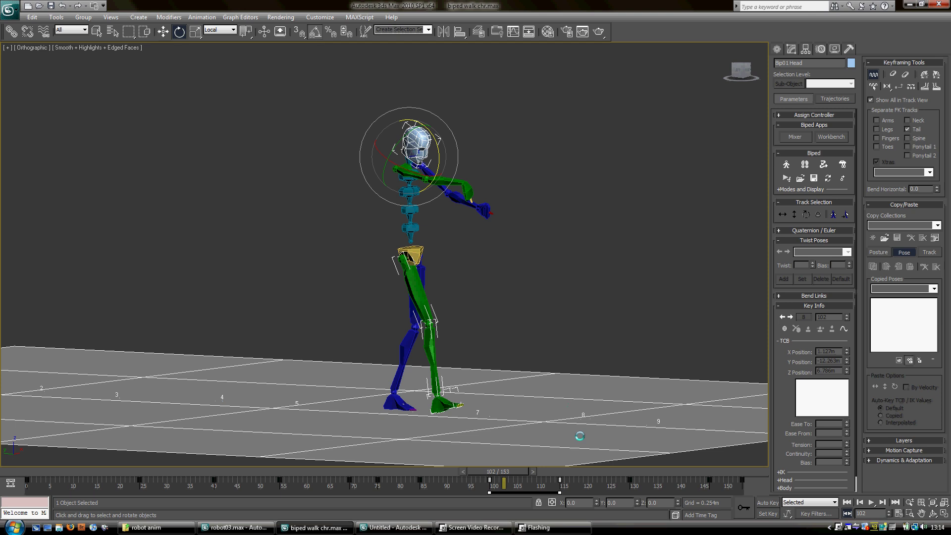
{"action": "left_click_drag", "start_coordinate": [560, 491], "coordinate": [204, 458]}
{"action": "key", "text": "e"}
{"action": "middle_click_drag", "start_coordinate": [141, 267], "coordinate": [423, 269]}
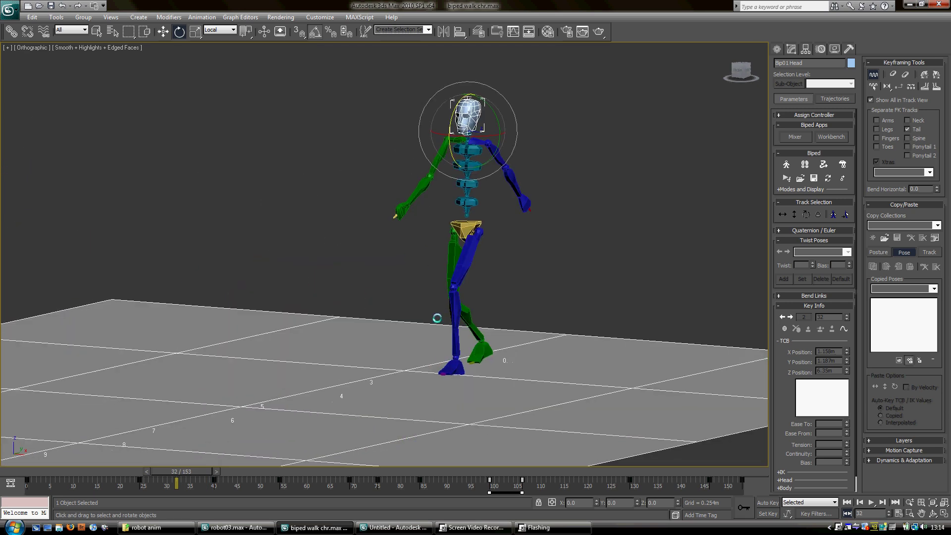